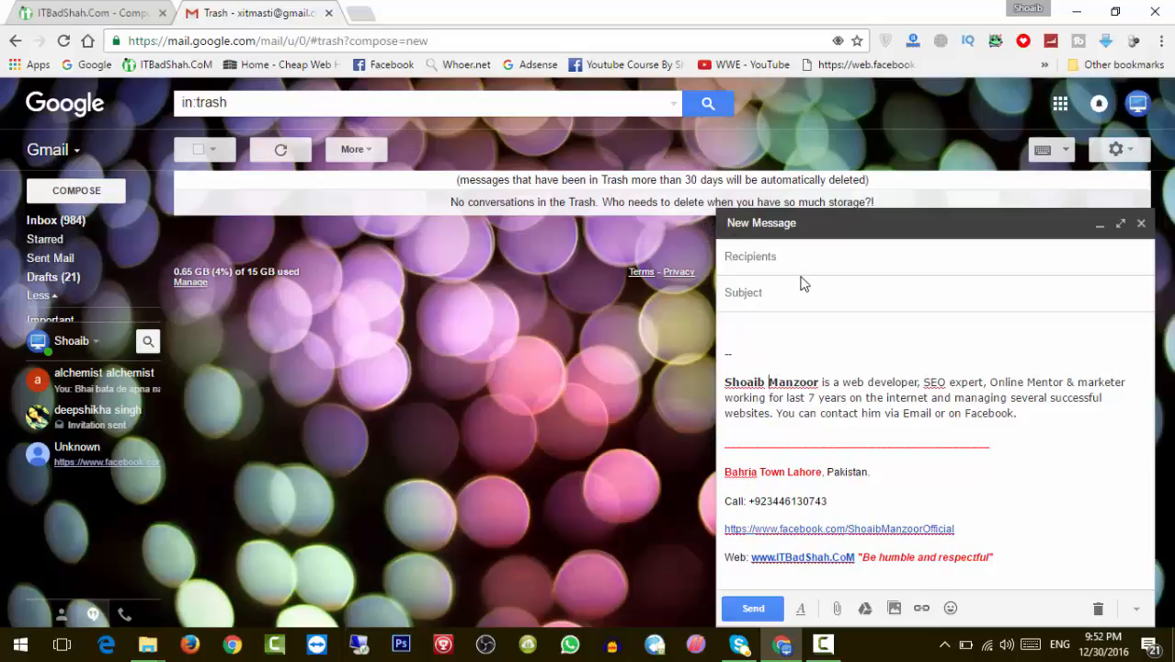
Address the draft to YouTube's copyright e-mail address and copy that address for a new browser tab.
{"action": "left_click", "coordinate": [796, 260]}
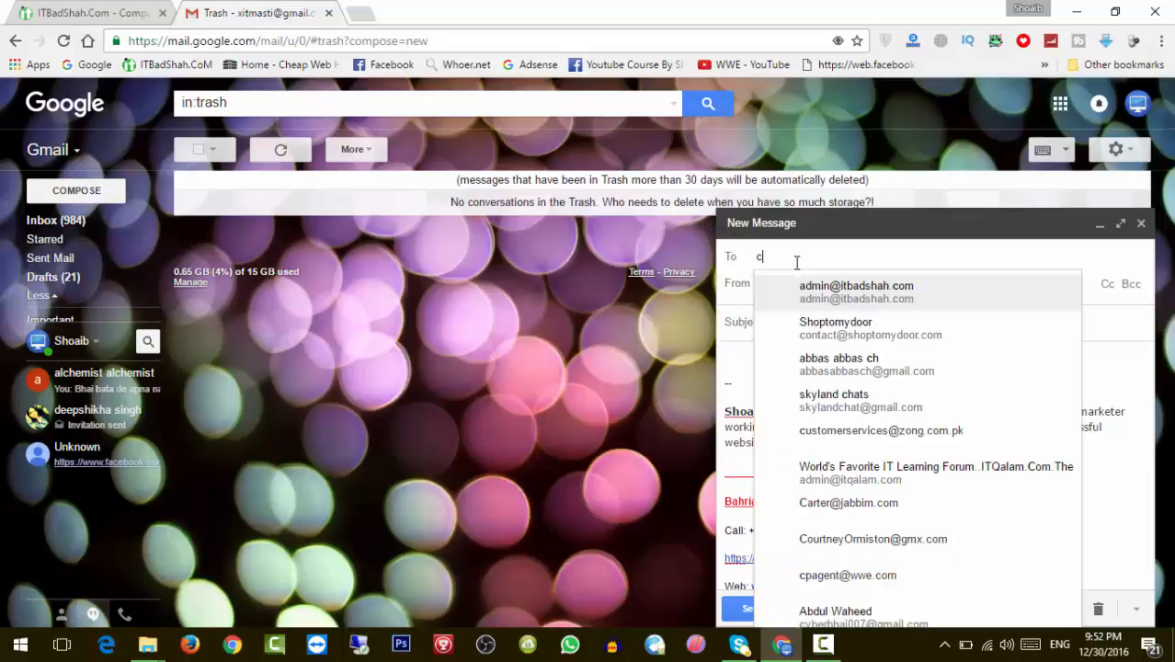
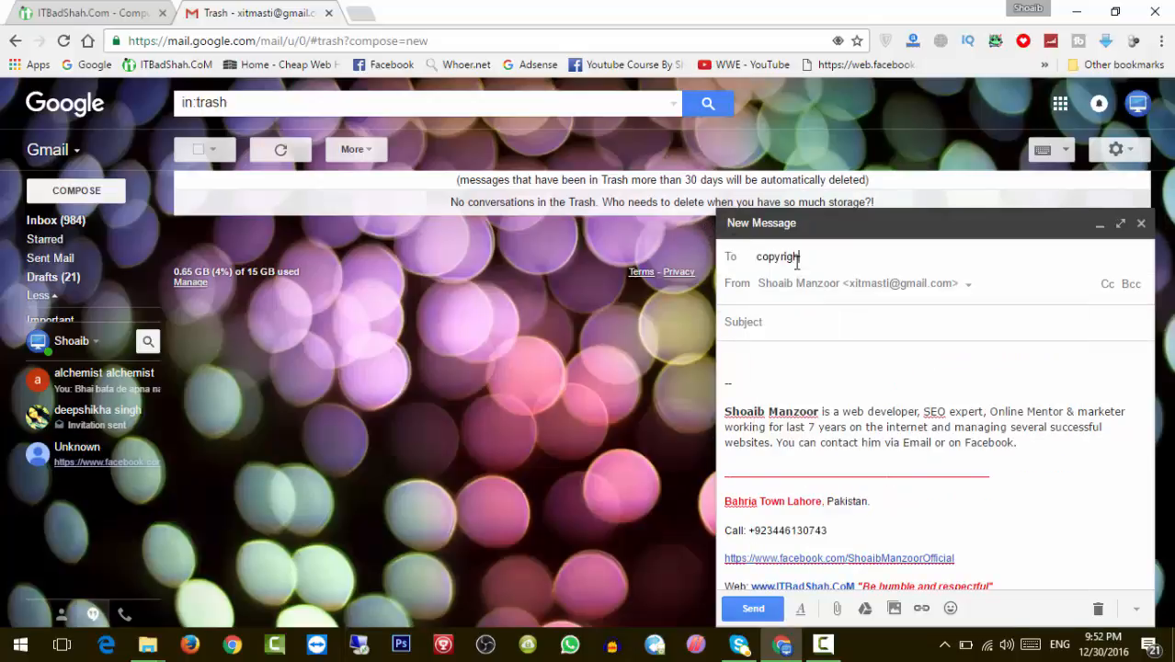
{"action": "key", "text": "ctrl+a"}
{"action": "key", "text": "ctrl+c"}
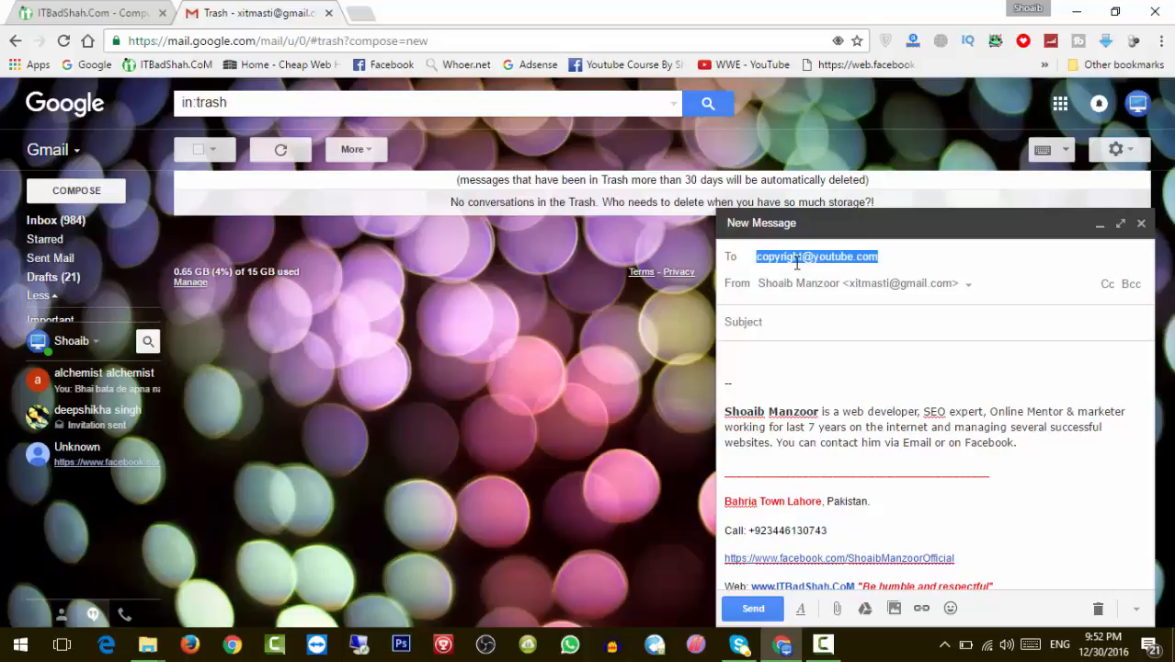
{"action": "left_click", "coordinate": [372, 11]}
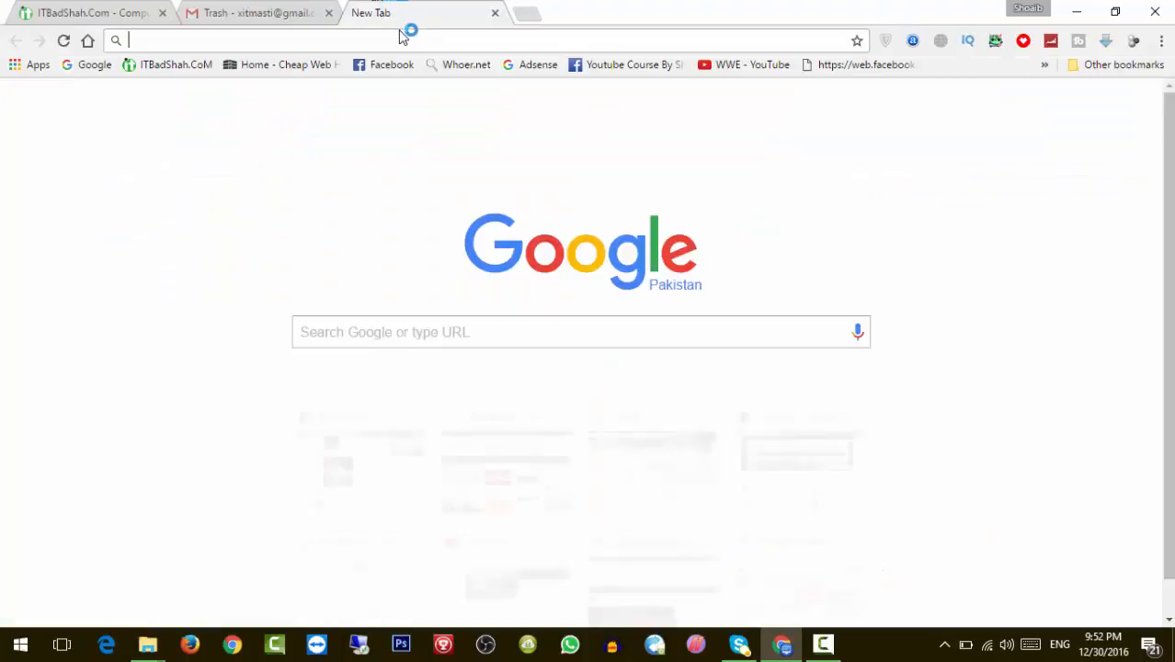
Search Google for YouTube's copyright address and open the YouTube Copyright Center result in a new tab.
{"action": "key", "text": "ctrl+v"}
{"action": "key", "text": "Return"}
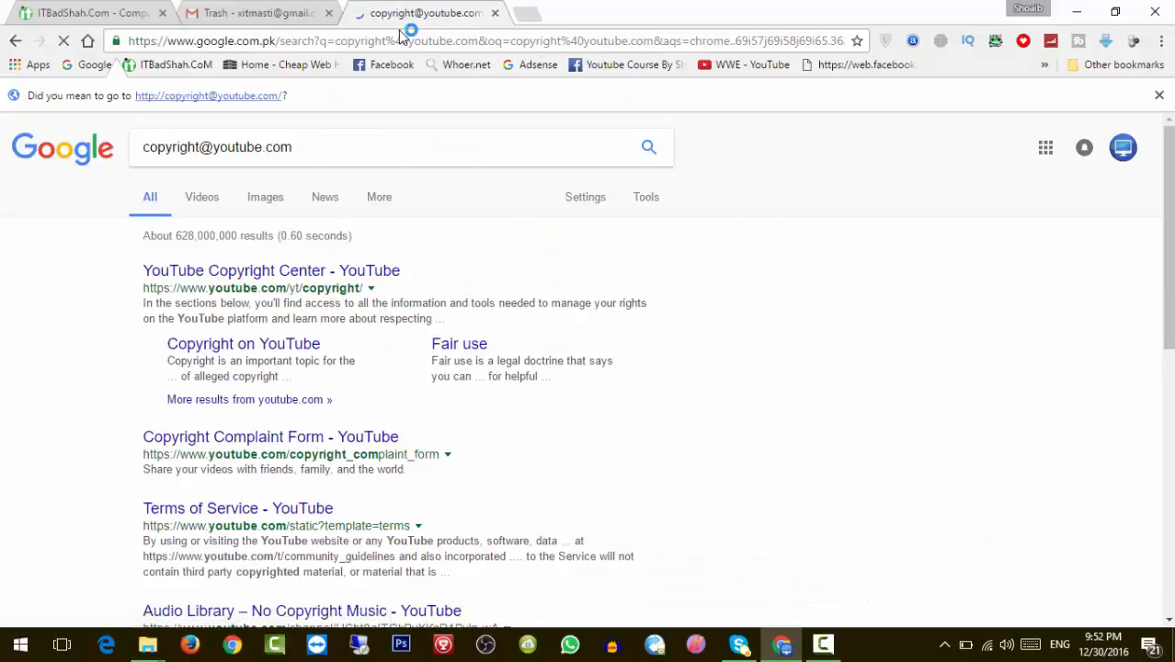
{"action": "right_click", "coordinate": [377, 281]}
{"action": "left_click", "coordinate": [403, 286]}
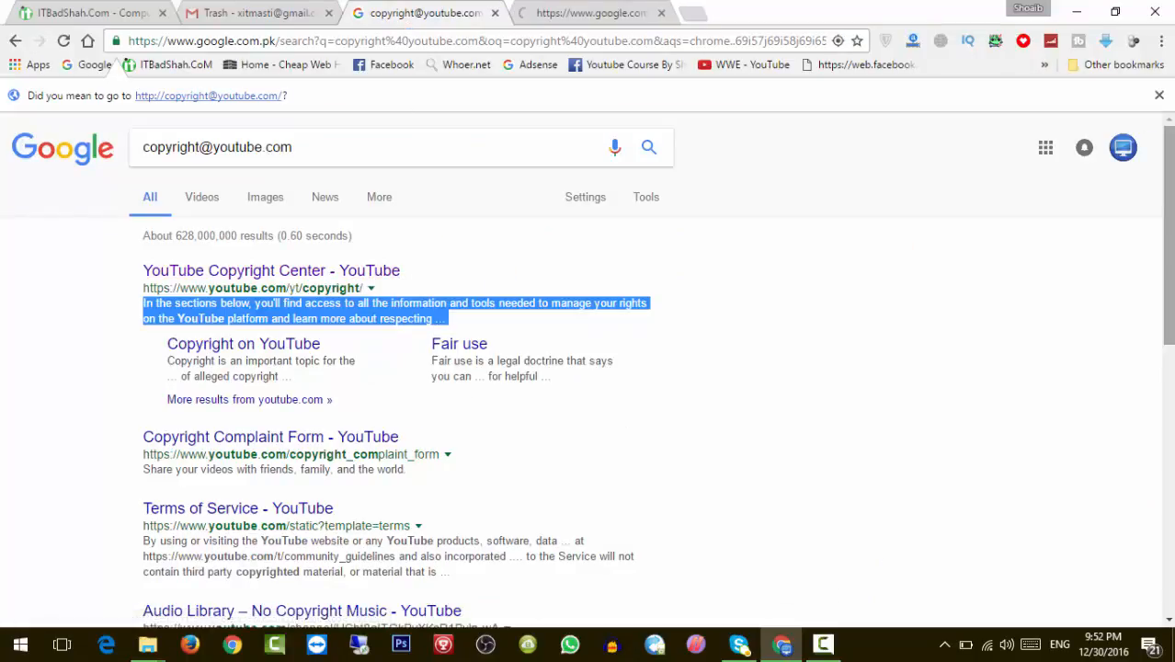
{"action": "scroll", "coordinate": [403, 286], "scroll_direction": "down", "scroll_amount": 3}
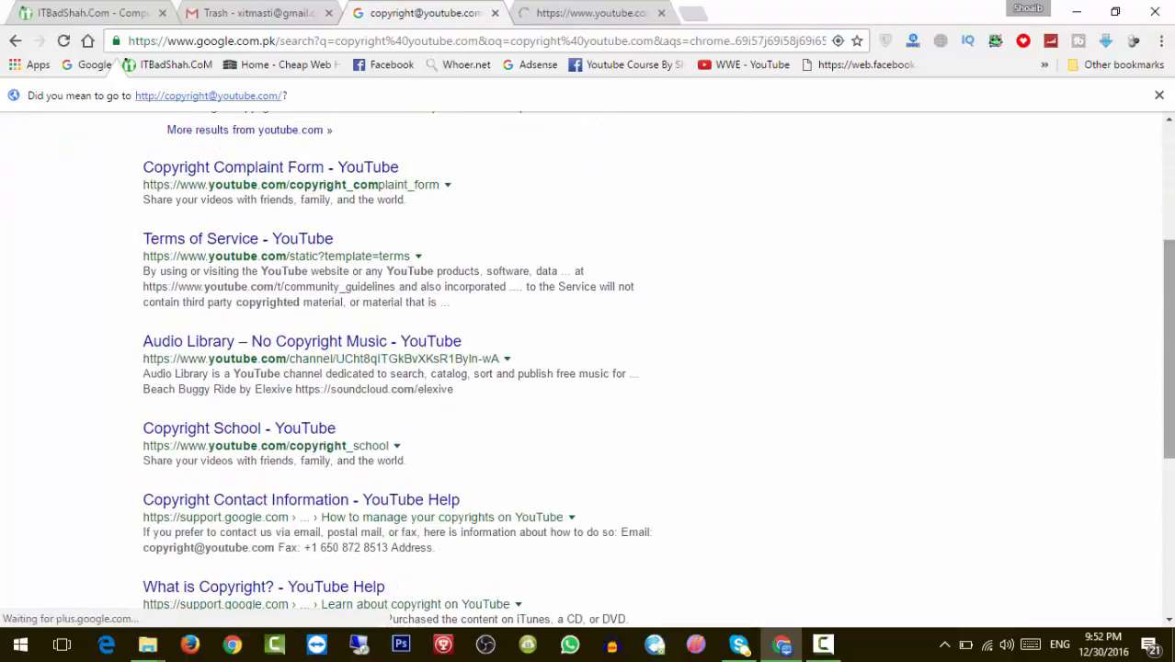
{"action": "scroll", "coordinate": [614, 373], "scroll_direction": "down", "scroll_amount": 3}
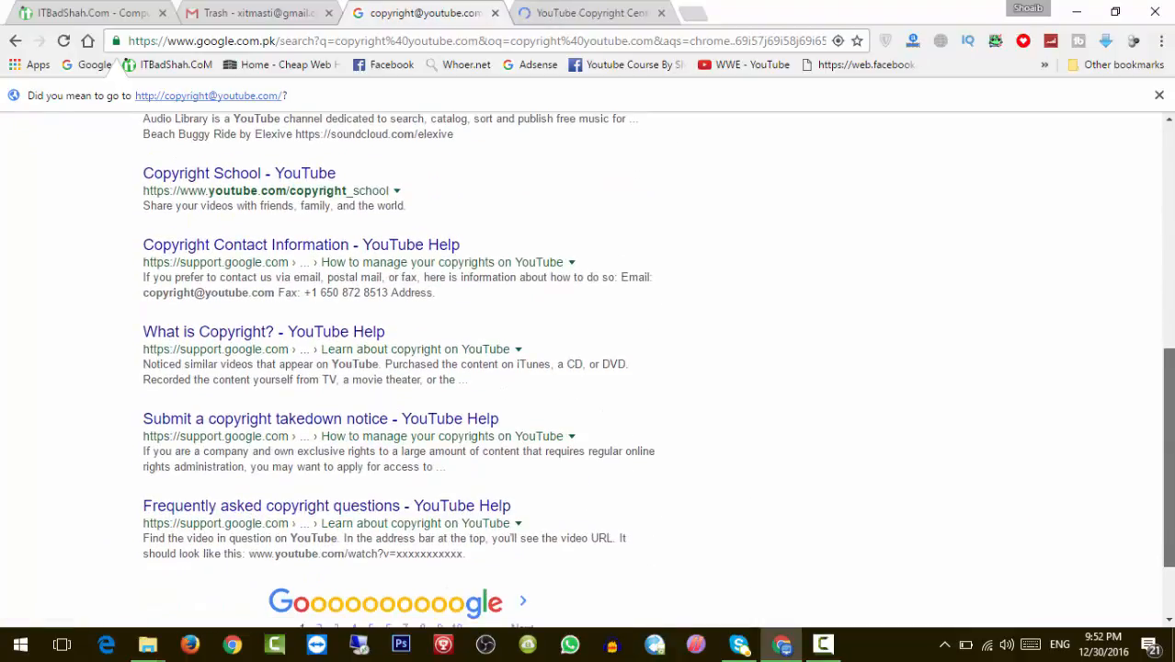
{"action": "scroll", "coordinate": [589, 368], "scroll_direction": "up", "scroll_amount": 6}
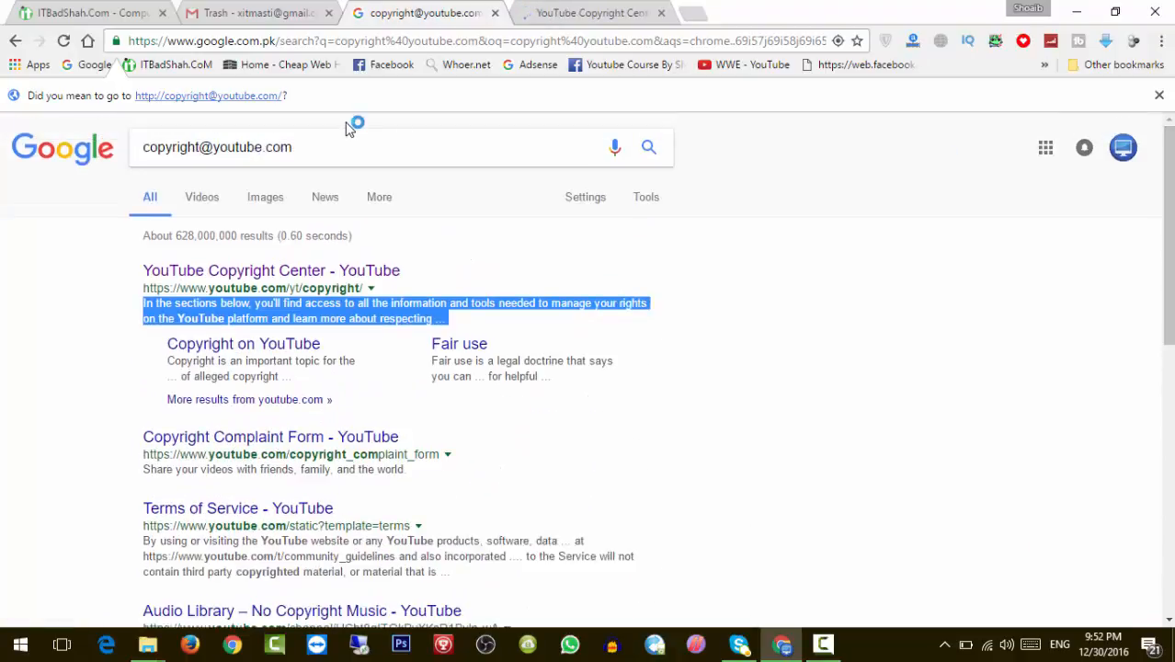
Close the search results tab and dismiss the two Facebook notifications on the Copyright Center page.
{"action": "left_click", "coordinate": [495, 14]}
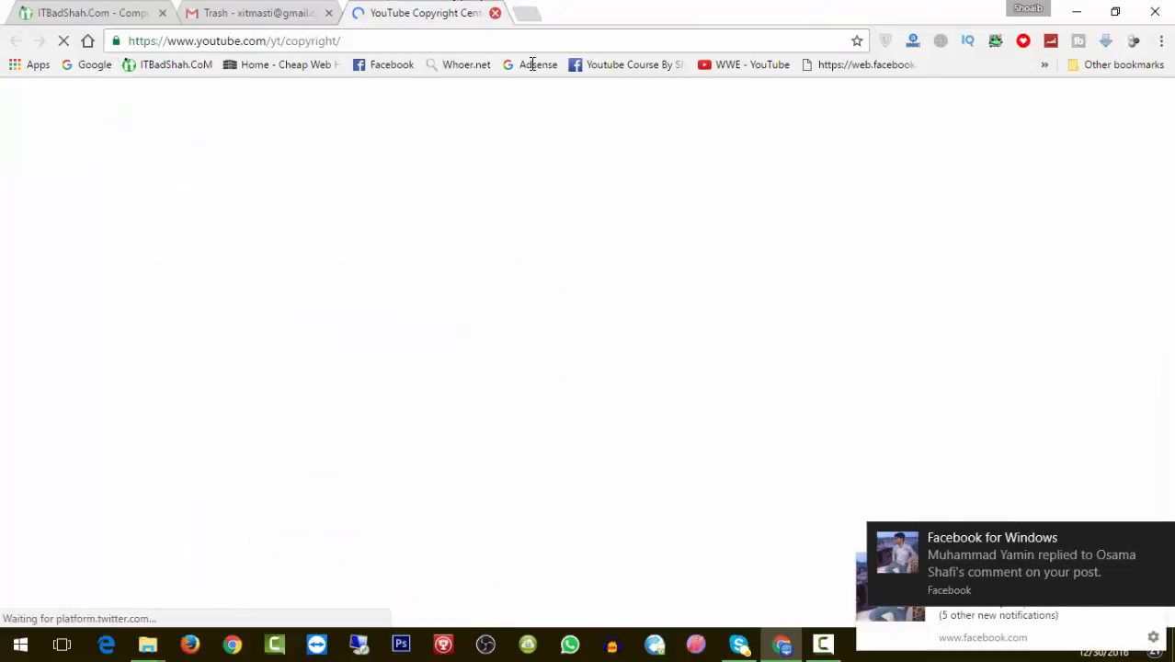
{"action": "left_click", "coordinate": [1162, 539]}
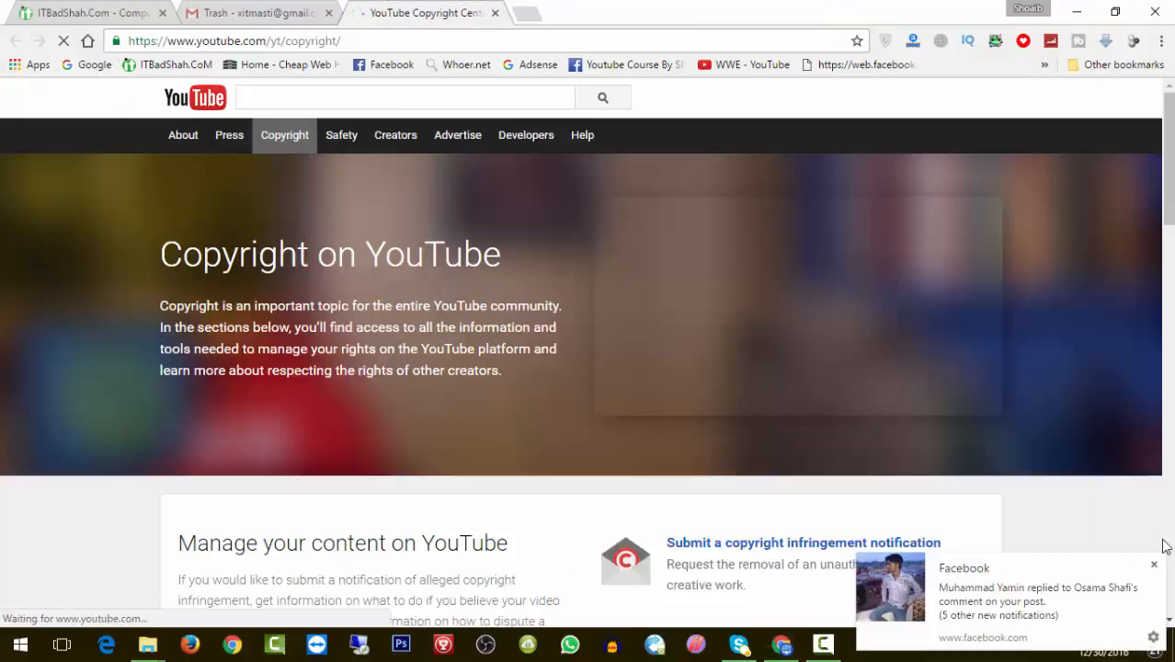
{"action": "left_click", "coordinate": [1155, 565]}
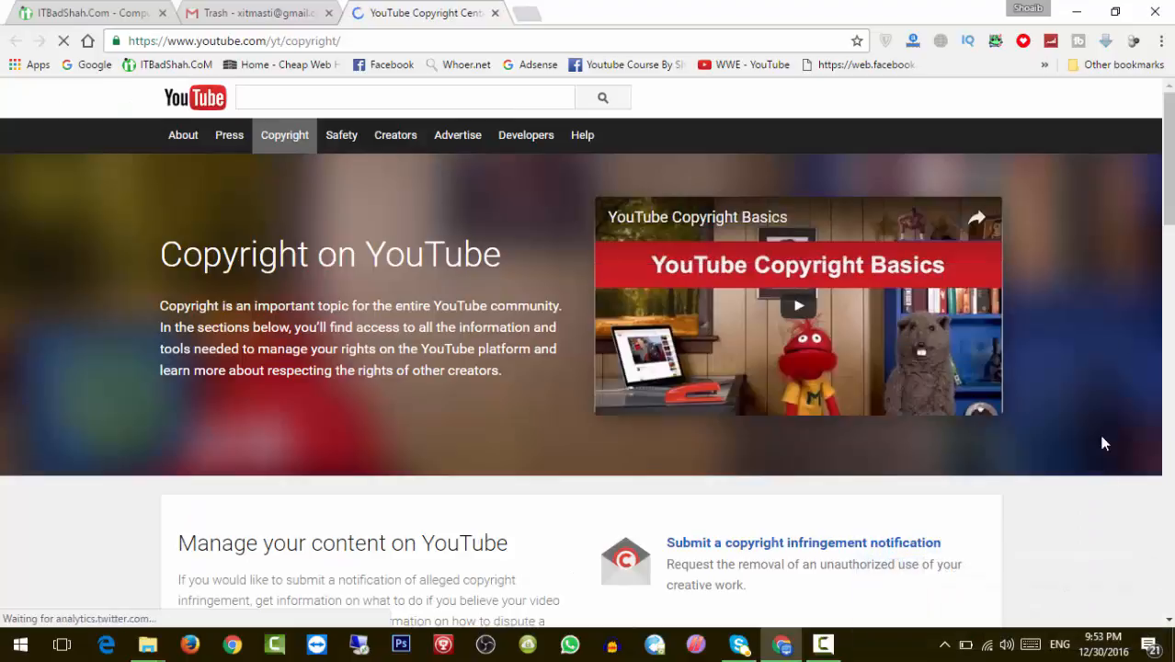
{"action": "scroll", "coordinate": [1103, 442], "scroll_direction": "down", "scroll_amount": 5}
{"action": "scroll", "coordinate": [1103, 441], "scroll_direction": "up", "scroll_amount": 1}
{"action": "scroll", "coordinate": [588, 349], "scroll_direction": "up", "scroll_amount": 3}
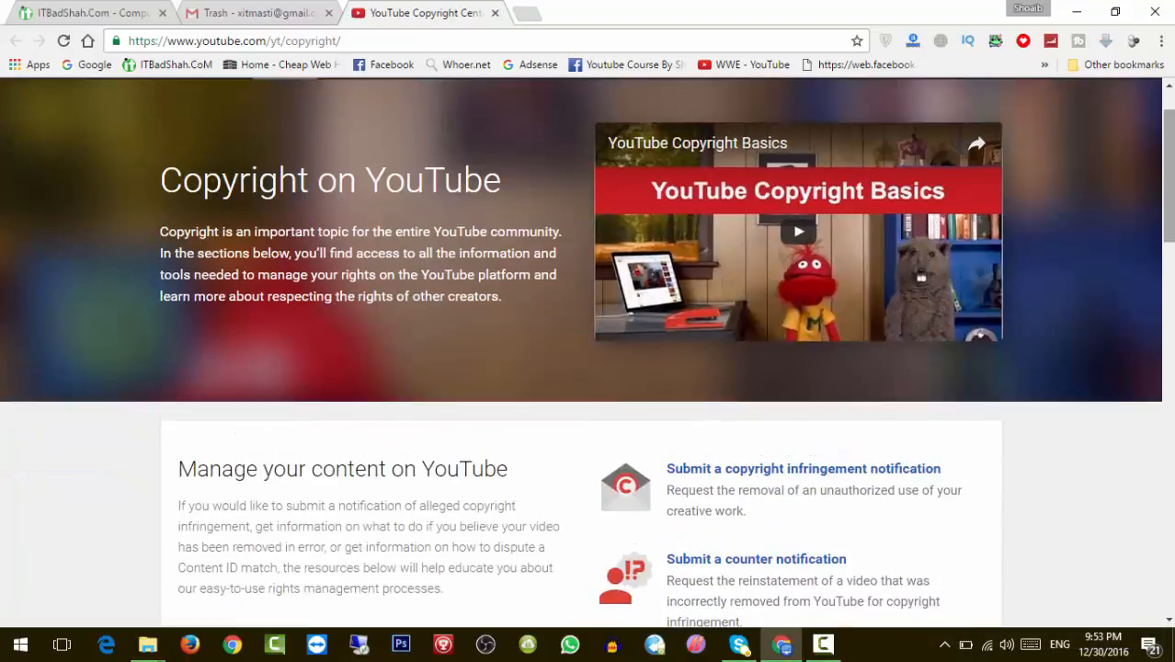
{"action": "left_click_drag", "start_coordinate": [1168, 160], "coordinate": [1168, 248]}
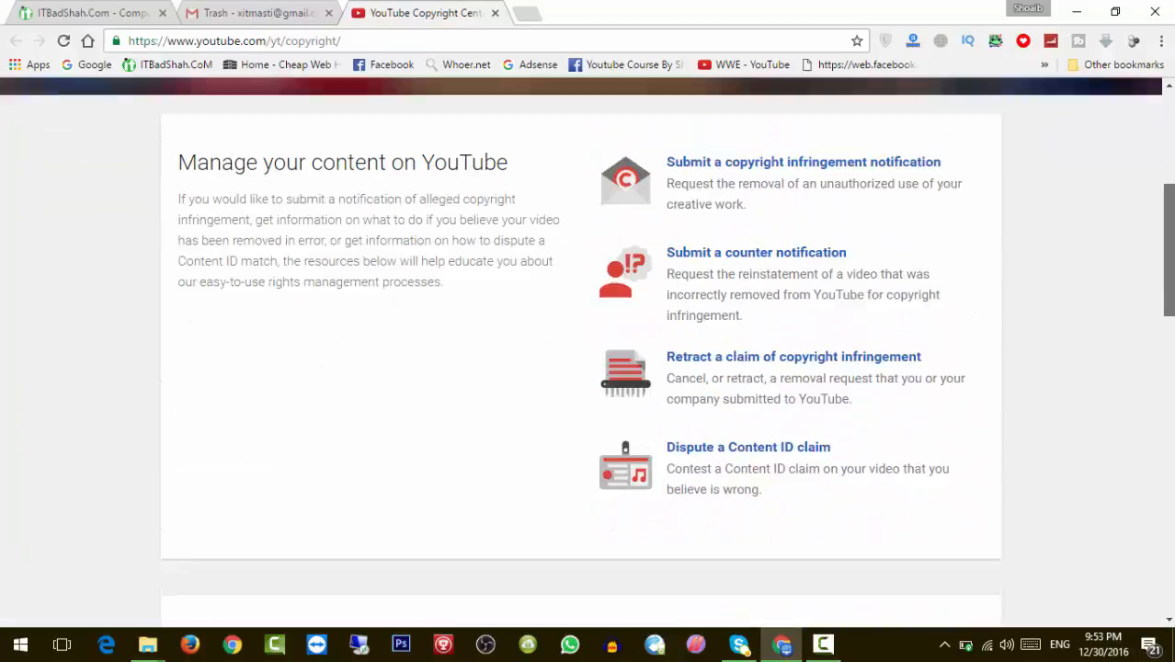
Open the copyright infringement notification page, try the complaint webform, and close the resulting error tab.
{"action": "left_click", "coordinate": [762, 166]}
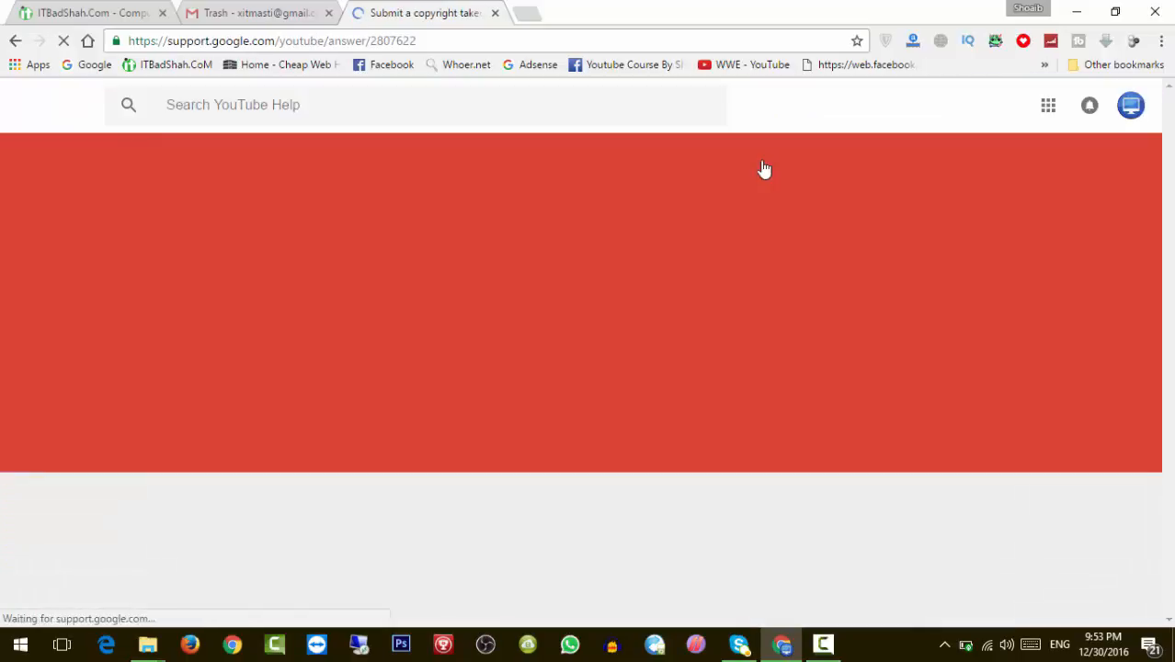
{"action": "scroll", "coordinate": [764, 169], "scroll_direction": "down", "scroll_amount": 1}
{"action": "scroll", "coordinate": [764, 170], "scroll_direction": "down", "scroll_amount": 2}
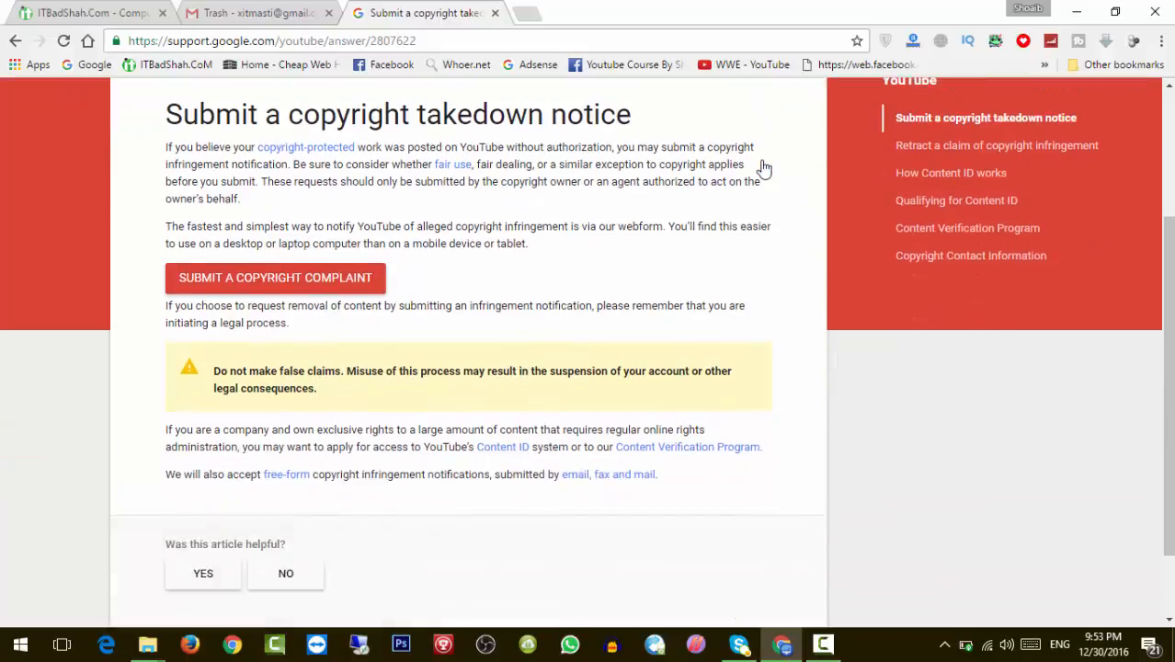
{"action": "scroll", "coordinate": [764, 169], "scroll_direction": "up", "scroll_amount": 1}
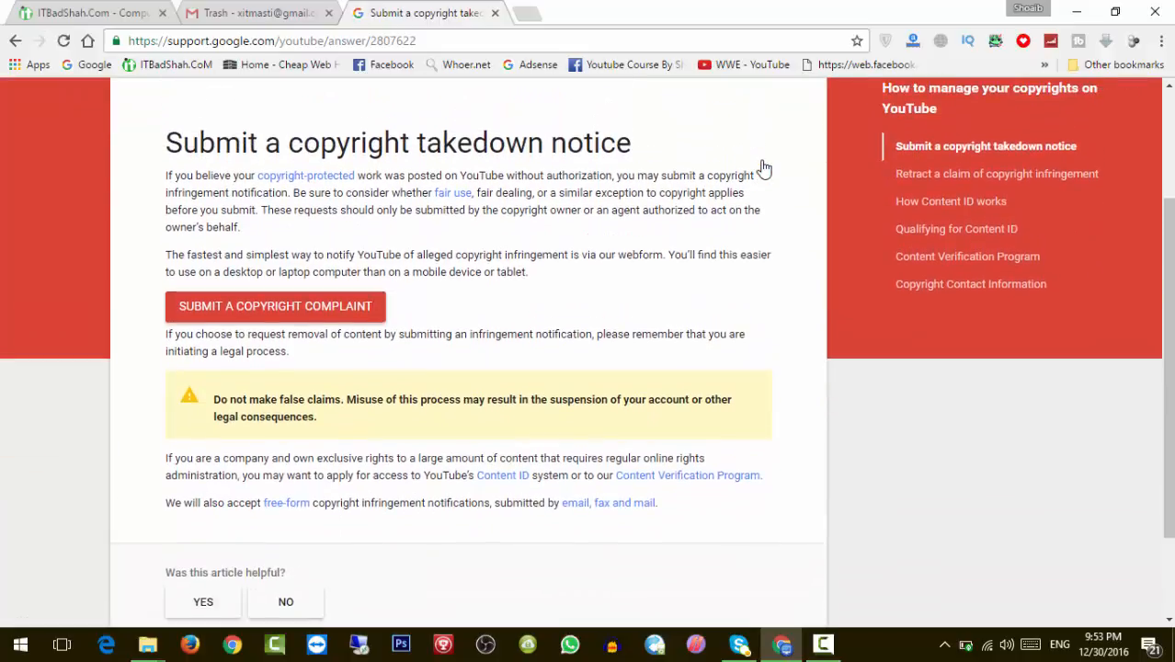
{"action": "left_click", "coordinate": [254, 315]}
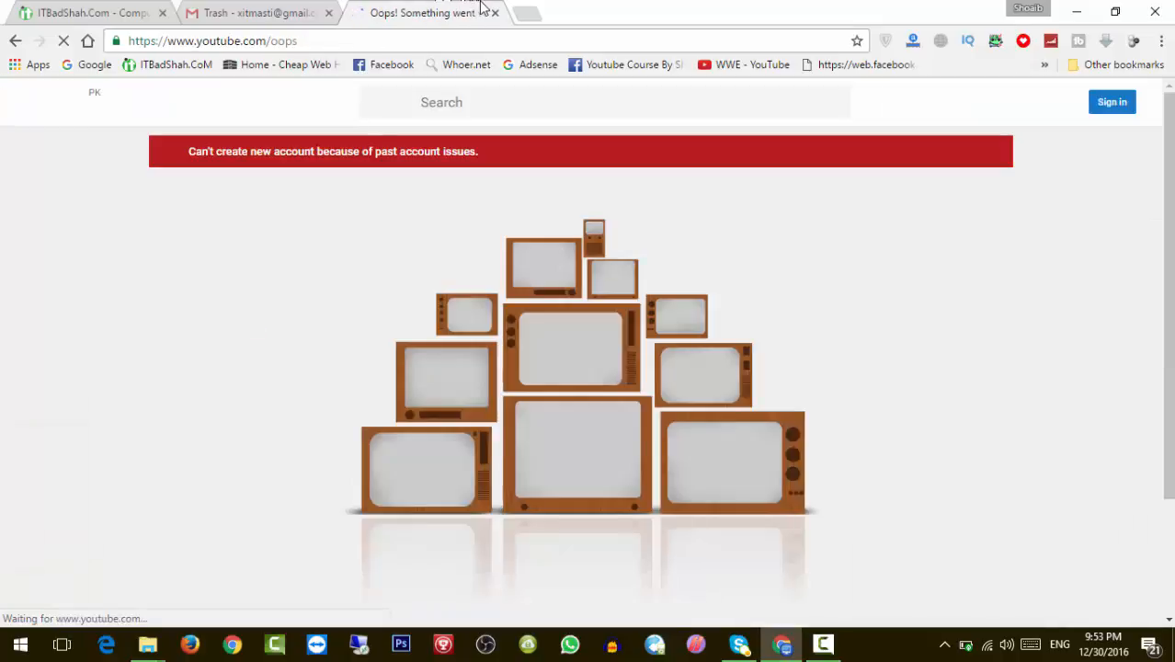
{"action": "left_click", "coordinate": [494, 14]}
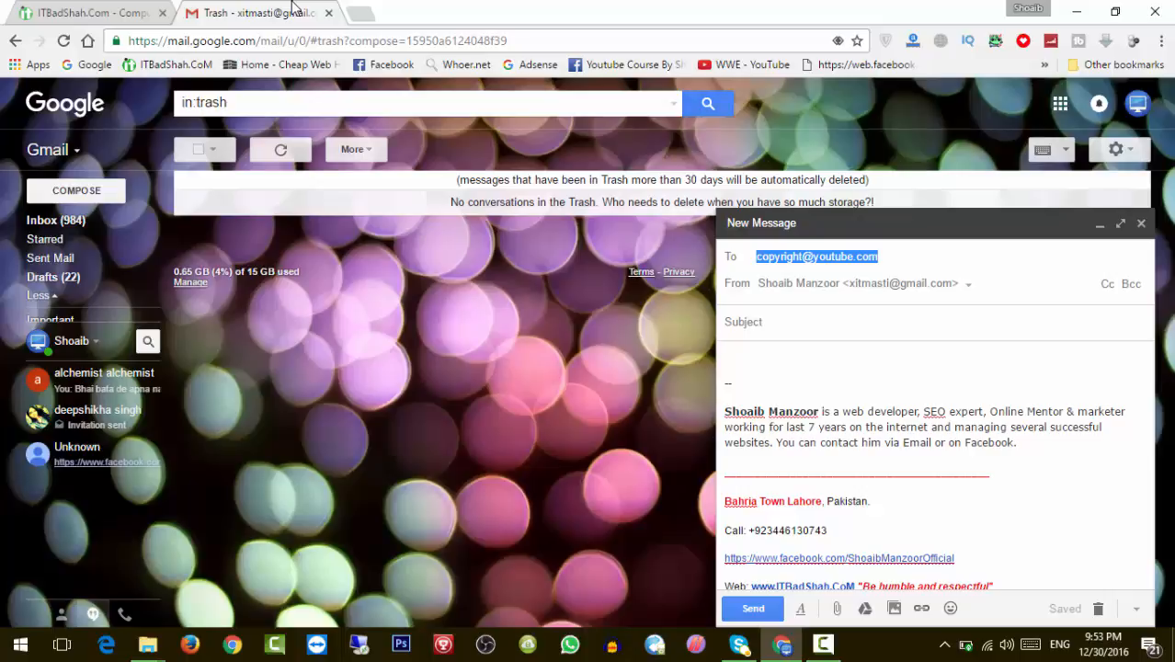
Set the draft's subject line to 'Copyright Issue'.
{"action": "left_click", "coordinate": [789, 250]}
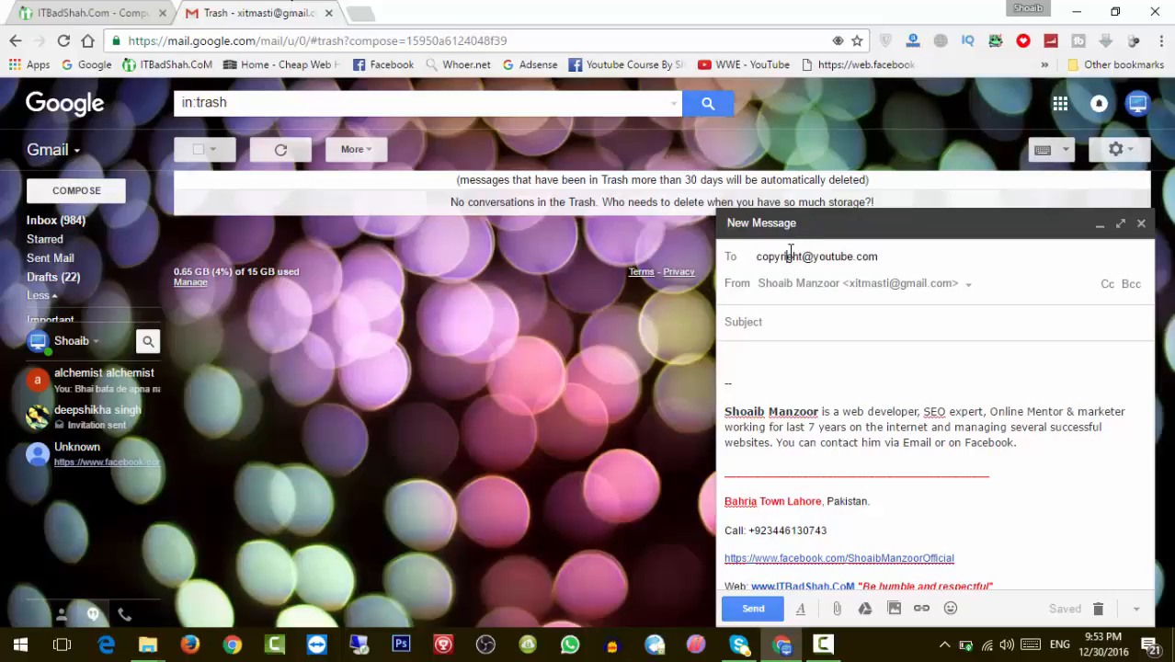
{"action": "left_click", "coordinate": [791, 320]}
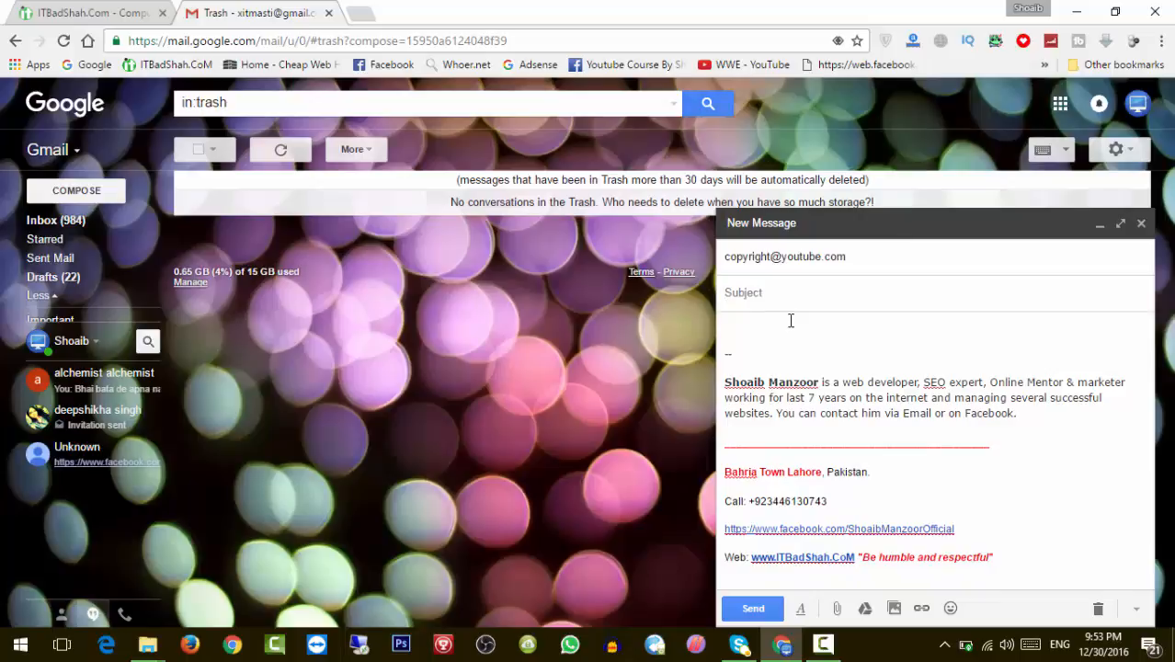
{"action": "type", "text": "Copyright Issue"}
Delete the signature from the message body and minimize the browser to the desktop.
{"action": "left_click", "coordinate": [784, 336]}
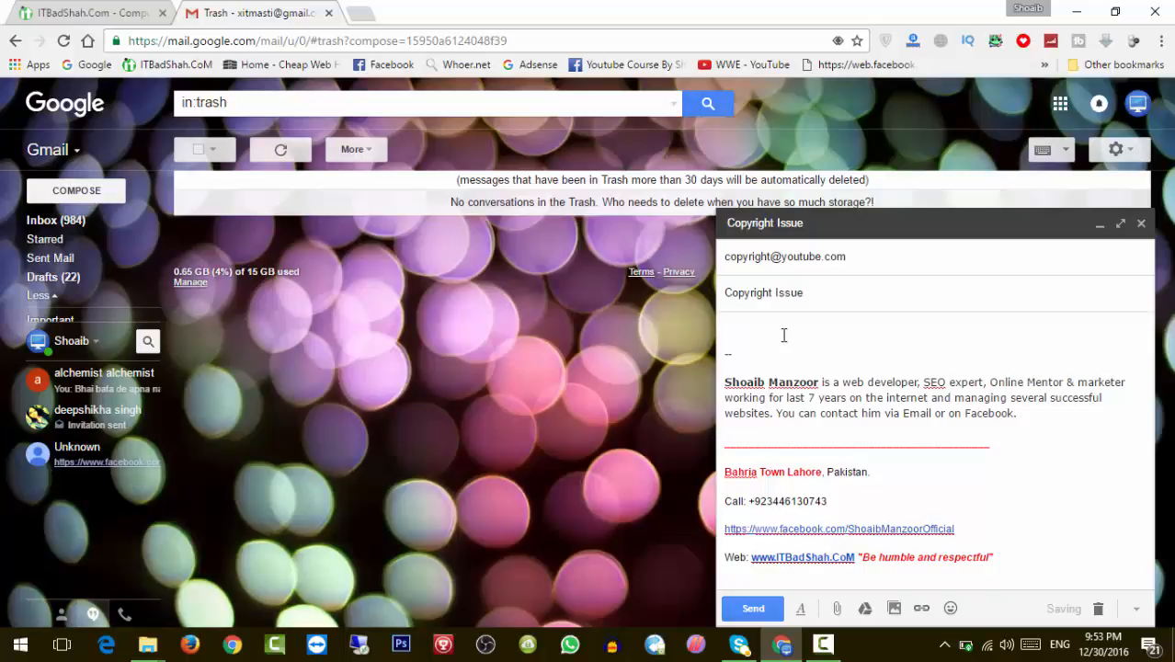
{"action": "key", "text": "ctrl+a"}
{"action": "key", "text": "BackSpace"}
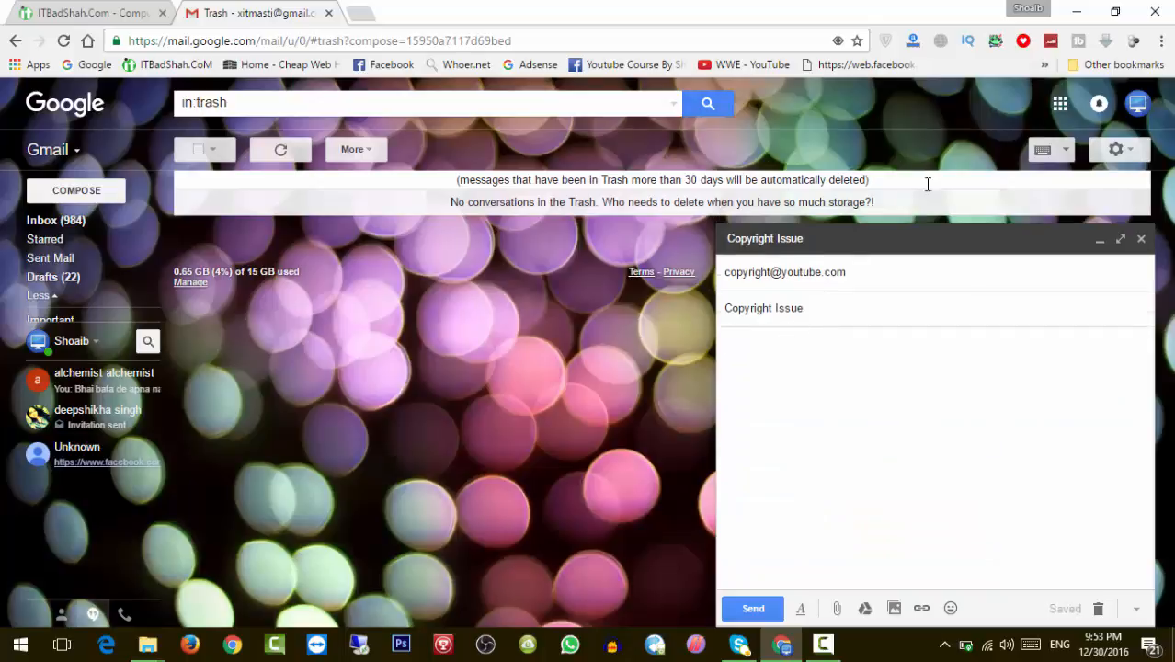
{"action": "left_click", "coordinate": [1078, 14]}
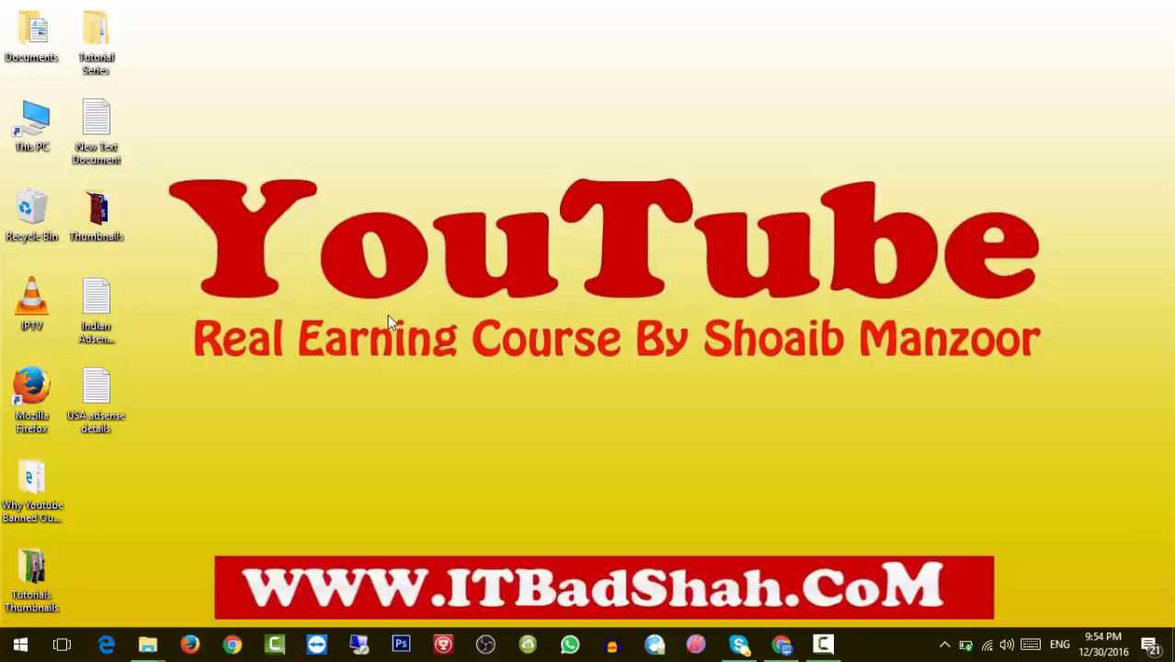
Open New Text Document from the desktop in Notepad and maximize the window.
{"action": "double_click", "coordinate": [102, 152]}
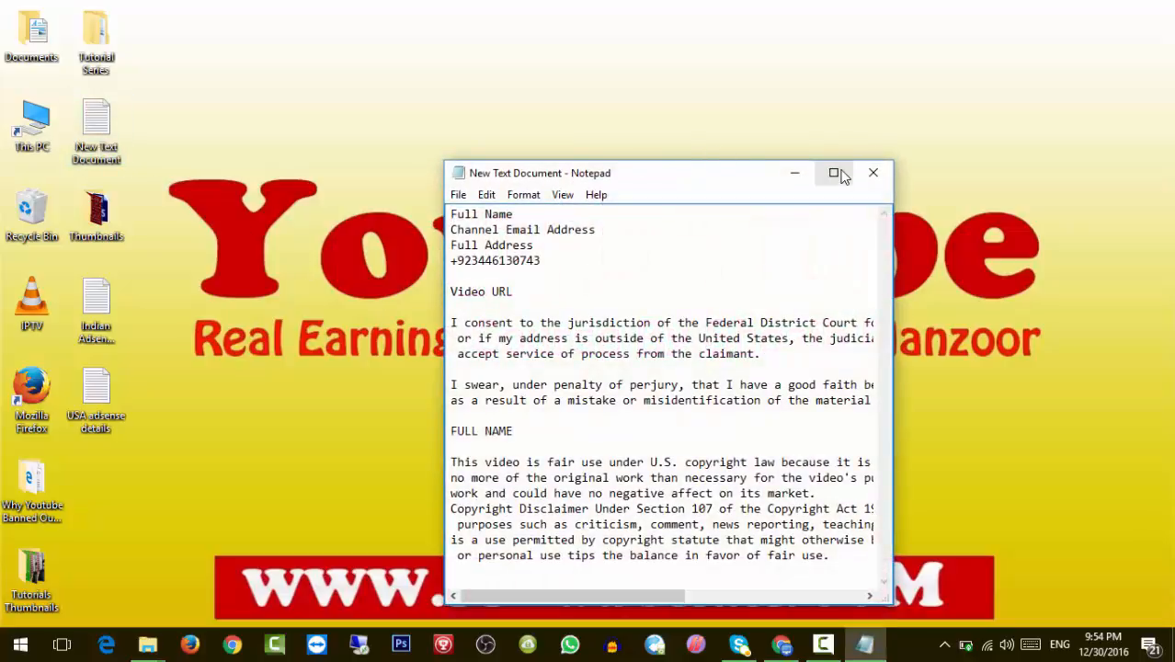
{"action": "left_click", "coordinate": [832, 172]}
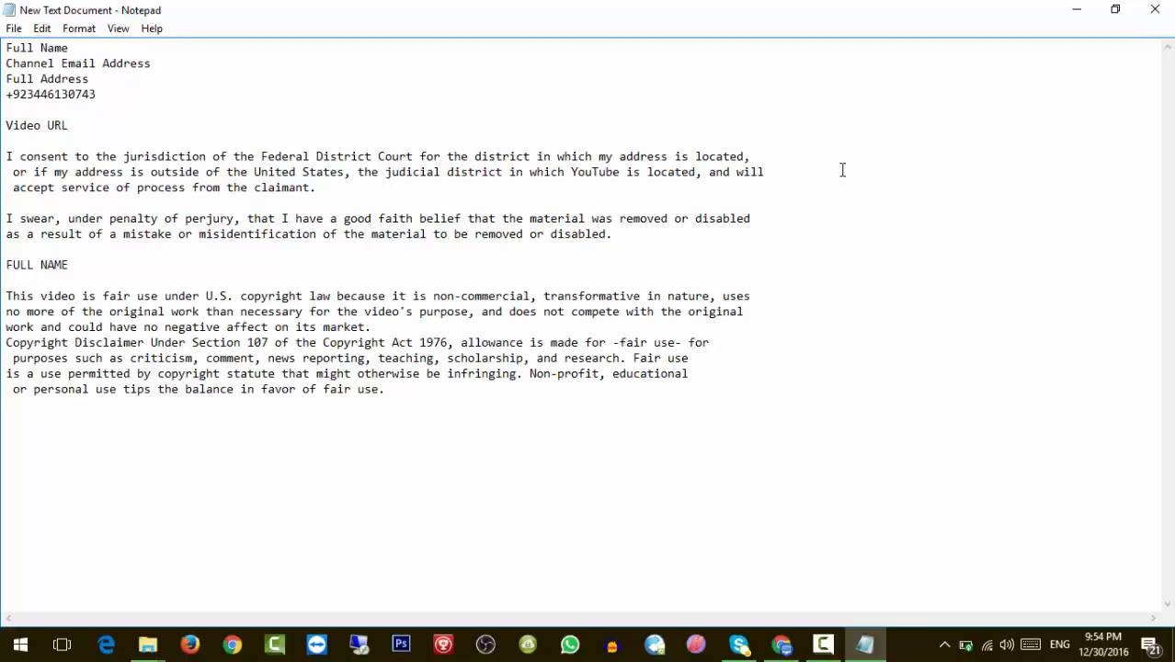
{"action": "key", "text": "ctrl+a"}
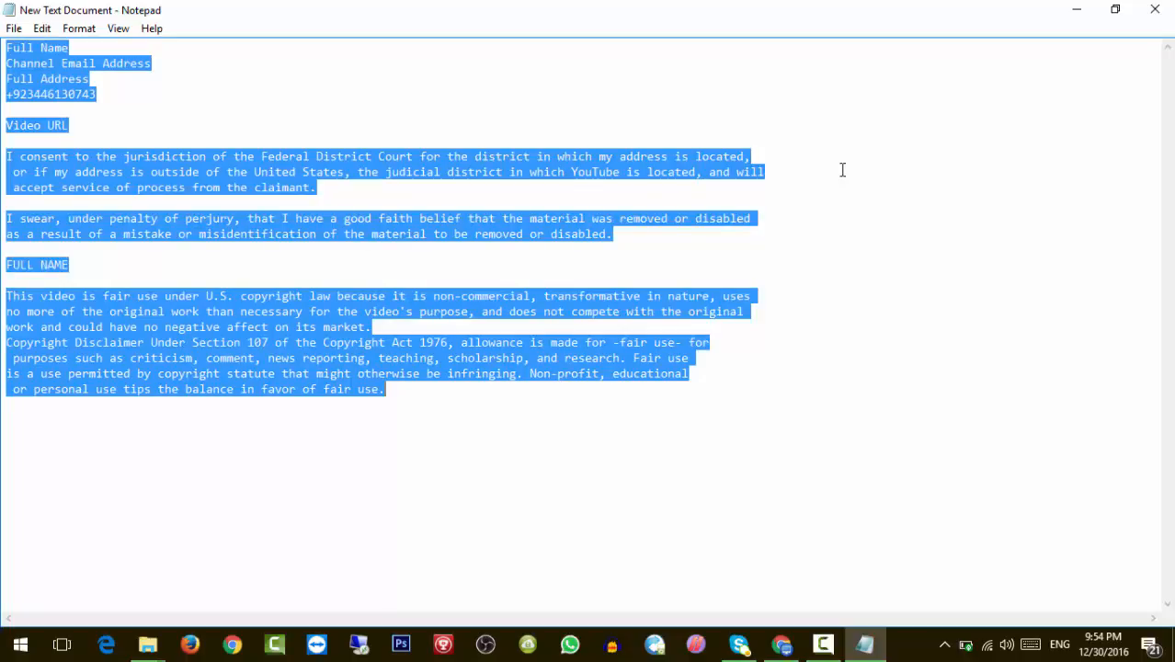
{"action": "left_click", "coordinate": [720, 234]}
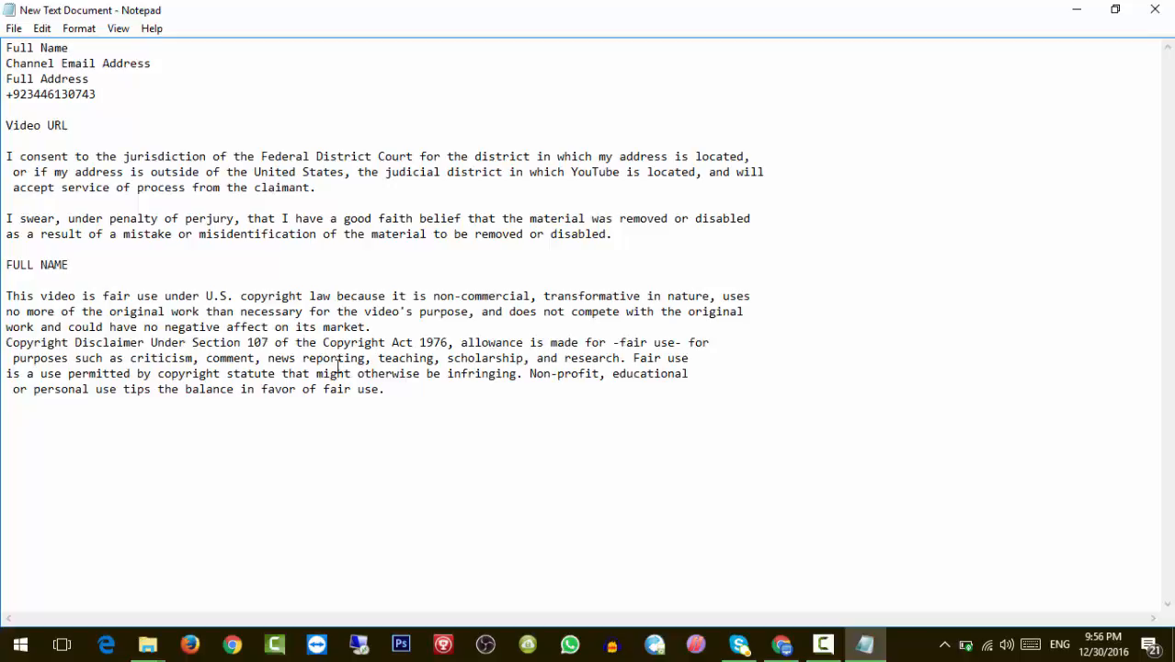
{"action": "key", "text": "ctrl+a"}
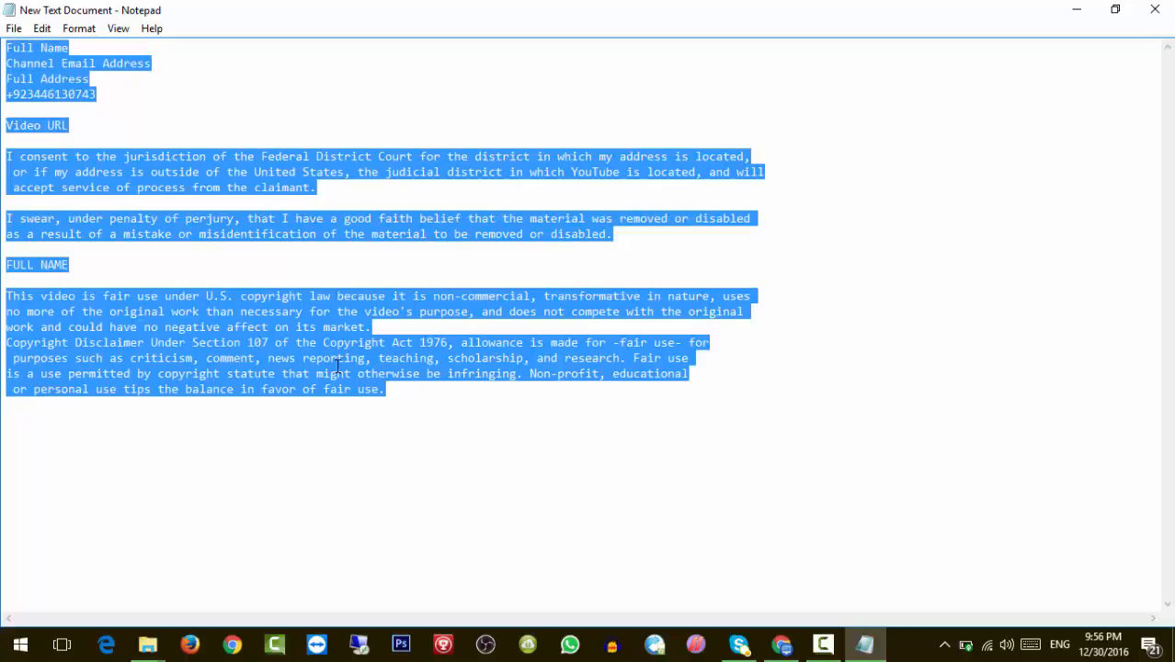
{"action": "left_click", "coordinate": [339, 365]}
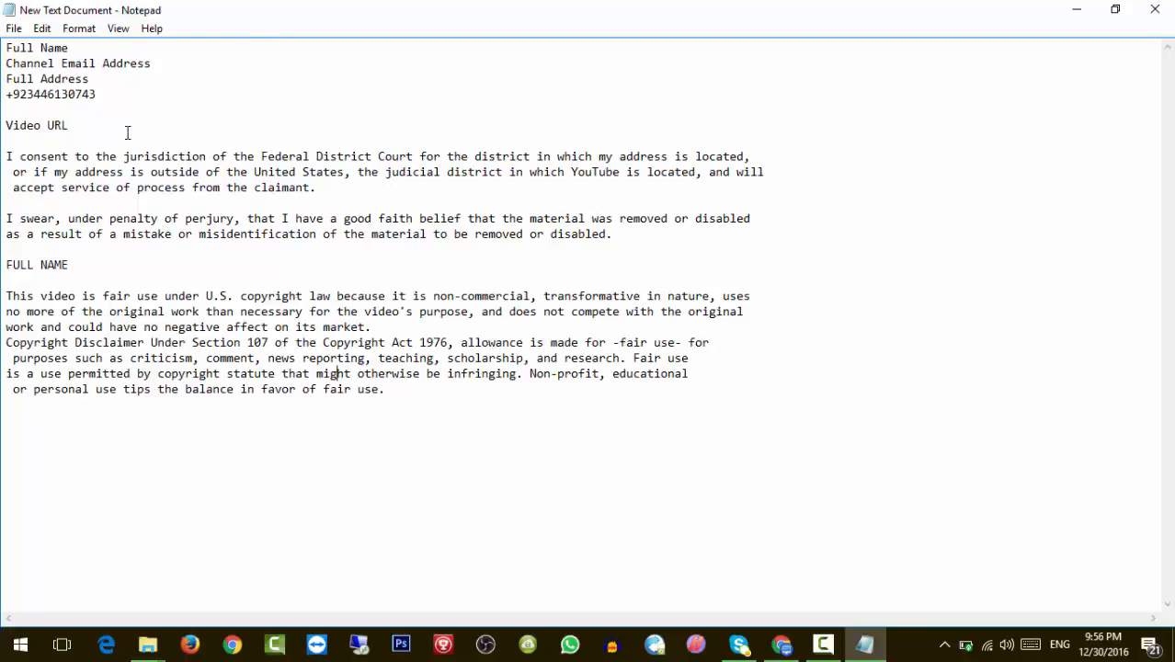
{"action": "left_click", "coordinate": [79, 50]}
{"action": "left_click_drag", "start_coordinate": [79, 49], "coordinate": [2, 53]}
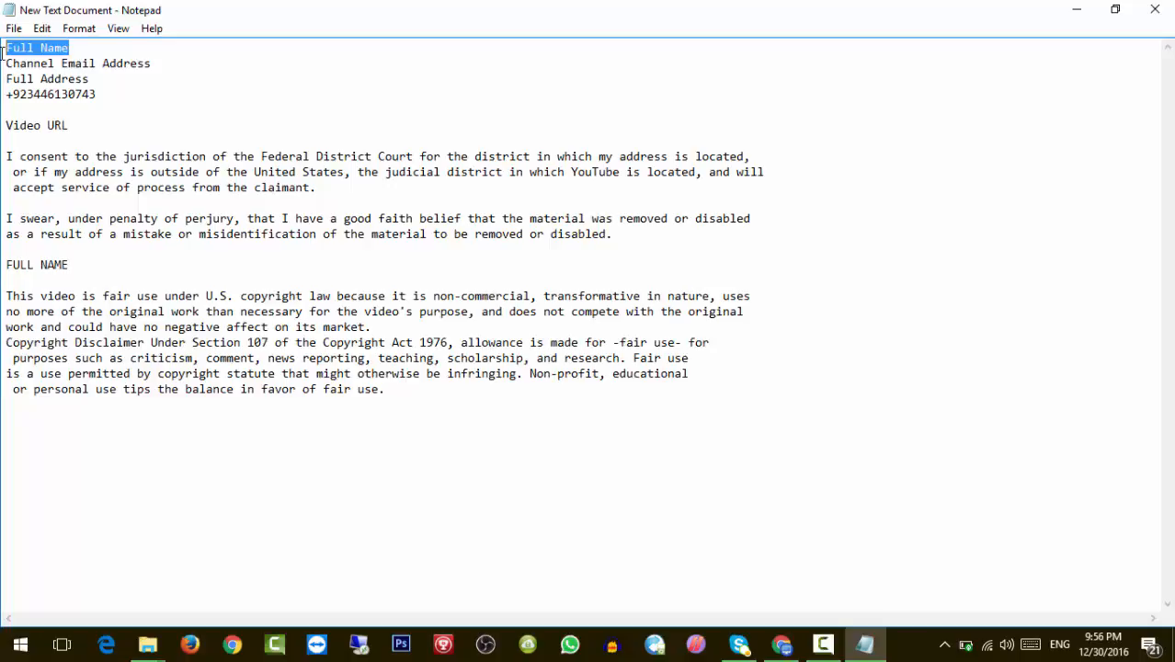
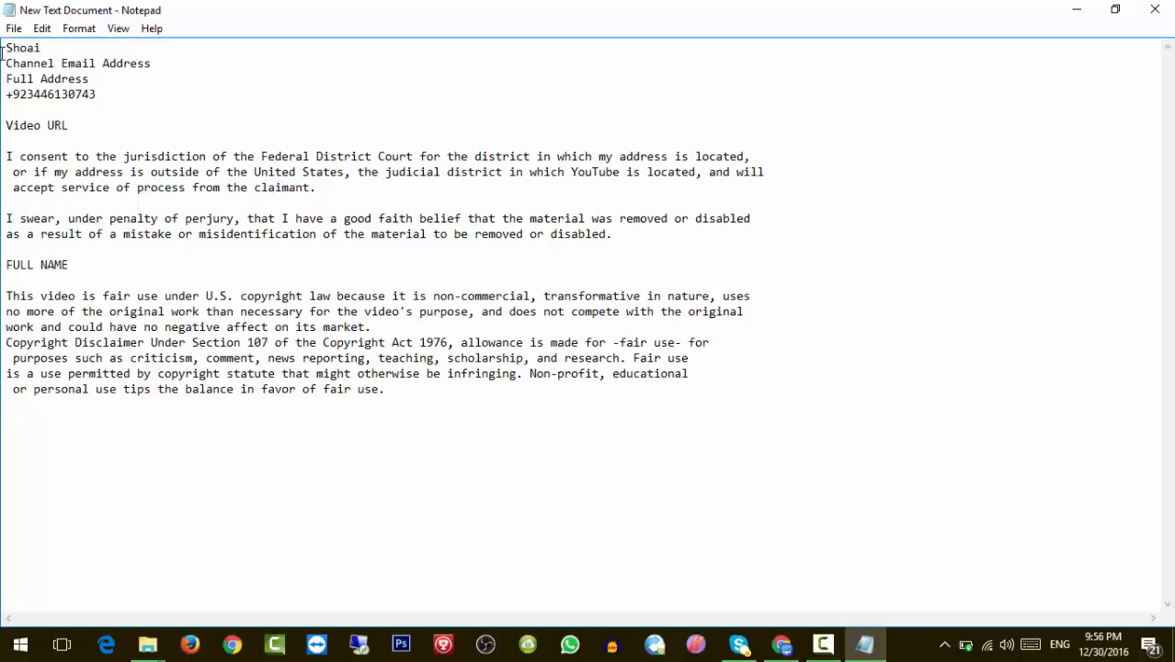
Replace the name, Channel Email Address and Full Address placeholders with the sender's name, e-mail and address.
{"action": "left_click_drag", "start_coordinate": [157, 63], "coordinate": [3, 63]}
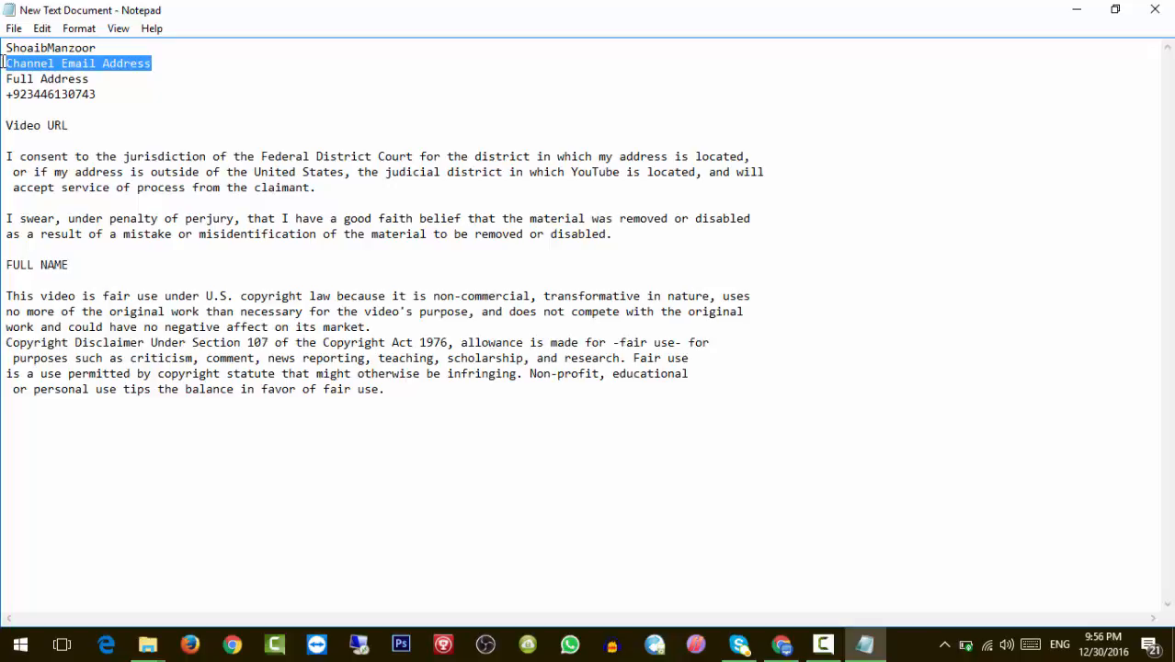
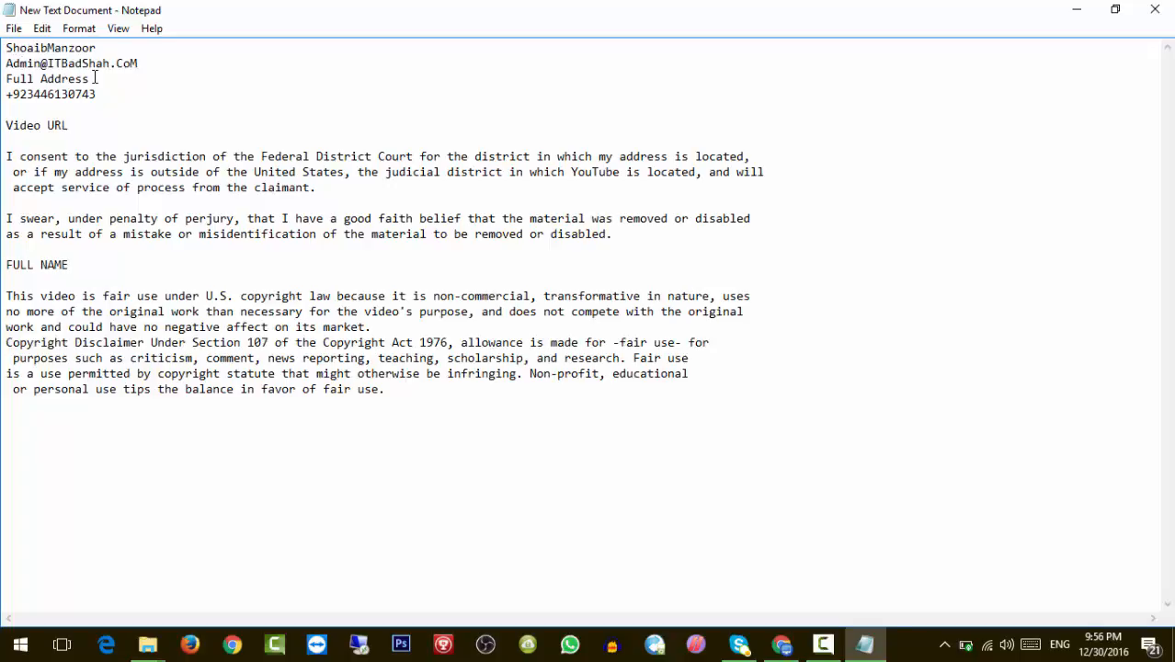
{"action": "left_click_drag", "start_coordinate": [90, 79], "coordinate": [2, 77]}
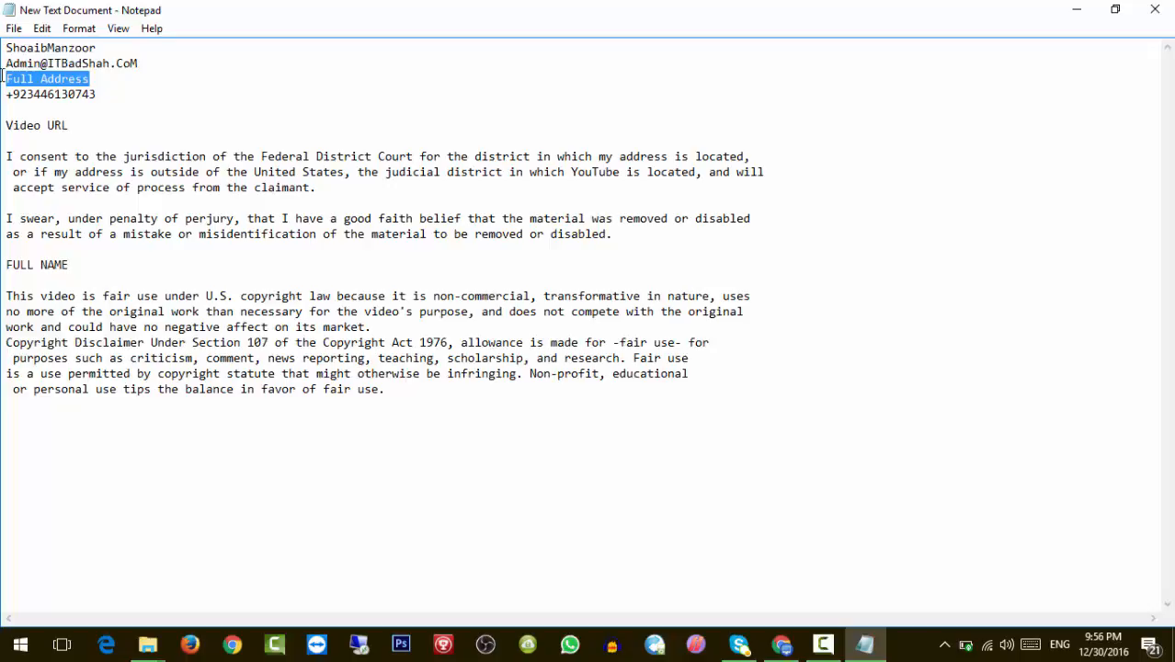
{"action": "type", "text": "Bah"}
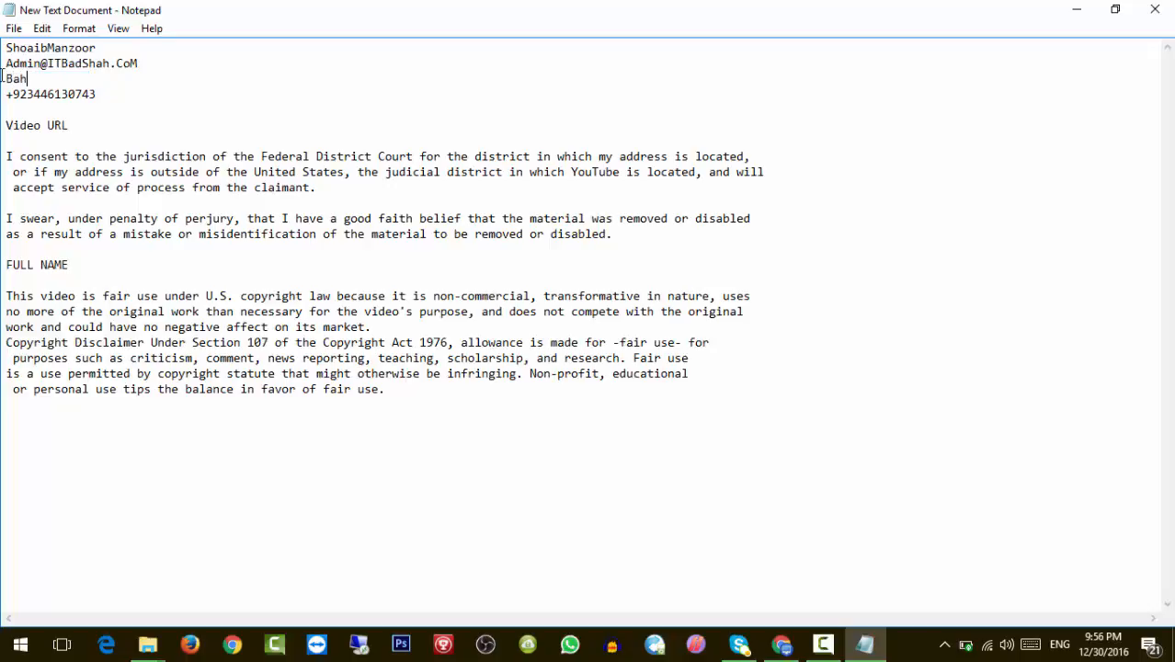
{"action": "type", "text": "ria Town Lahore"}
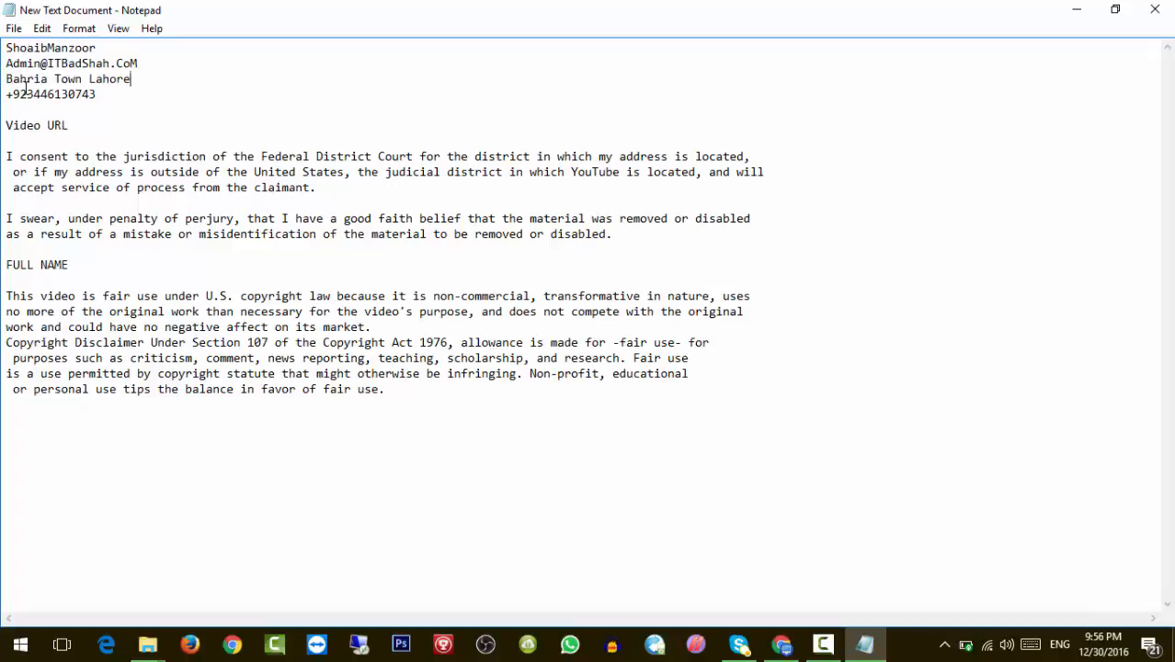
{"action": "double_click", "coordinate": [27, 93]}
{"action": "left_click", "coordinate": [27, 93]}
Load YouTube's homepage in a new tab and copy the first recommended video's link address.
{"action": "left_click", "coordinate": [778, 647]}
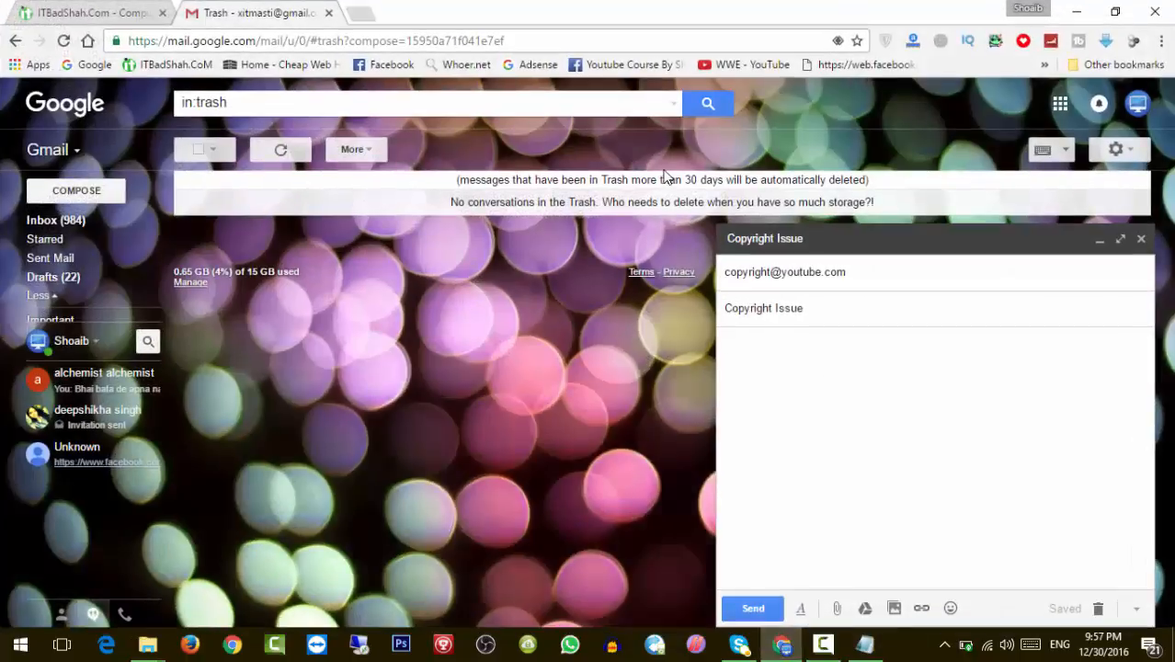
{"action": "left_click", "coordinate": [358, 15]}
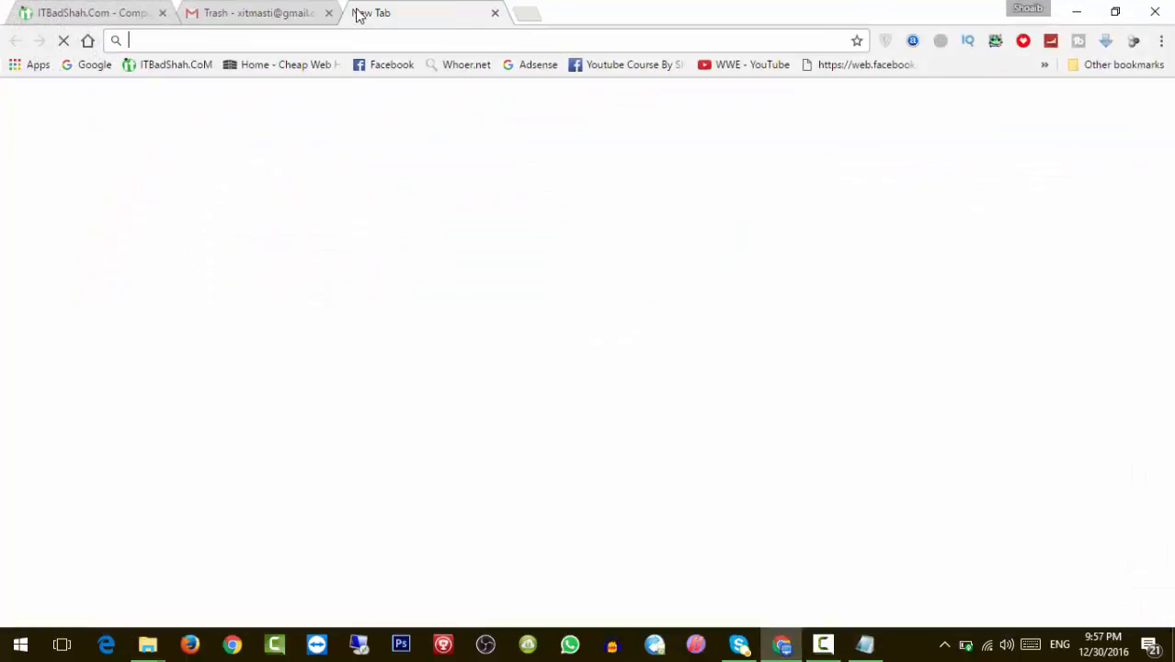
{"action": "type", "text": "youtube.com"}
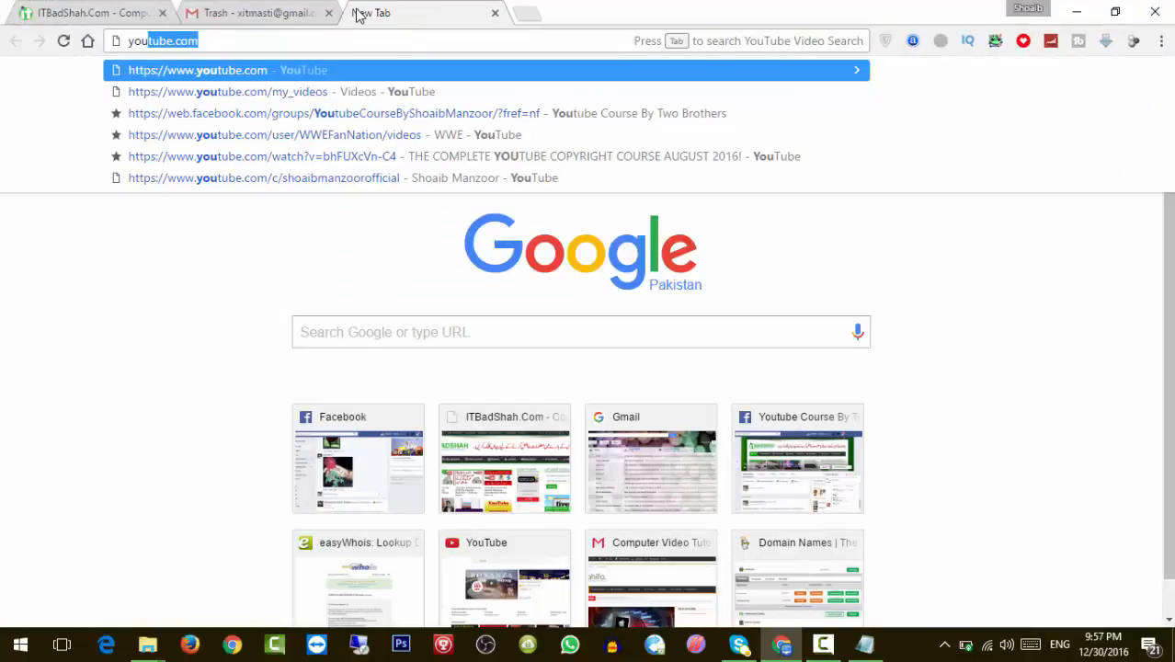
{"action": "key", "text": "Return"}
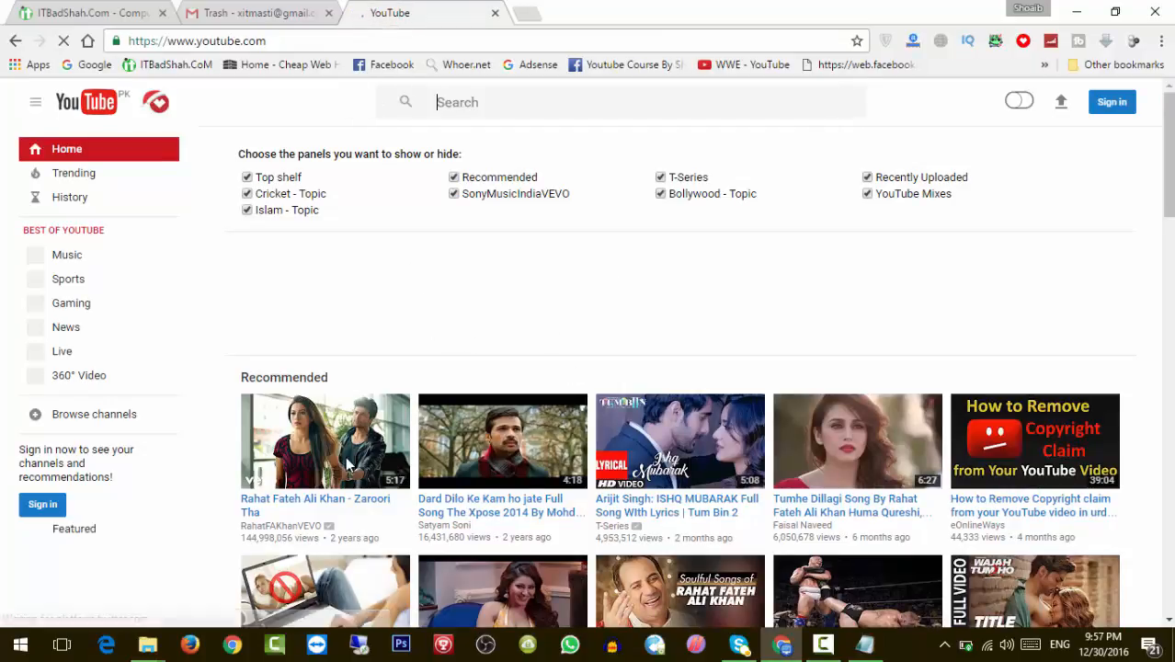
{"action": "right_click", "coordinate": [310, 509]}
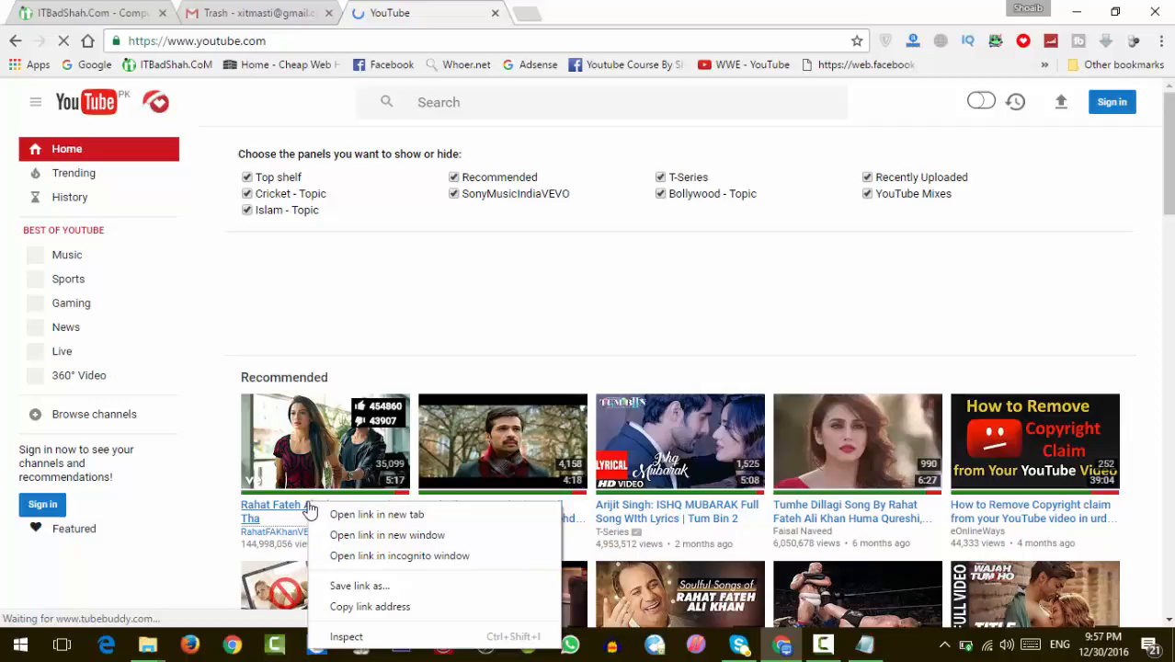
{"action": "left_click", "coordinate": [397, 608]}
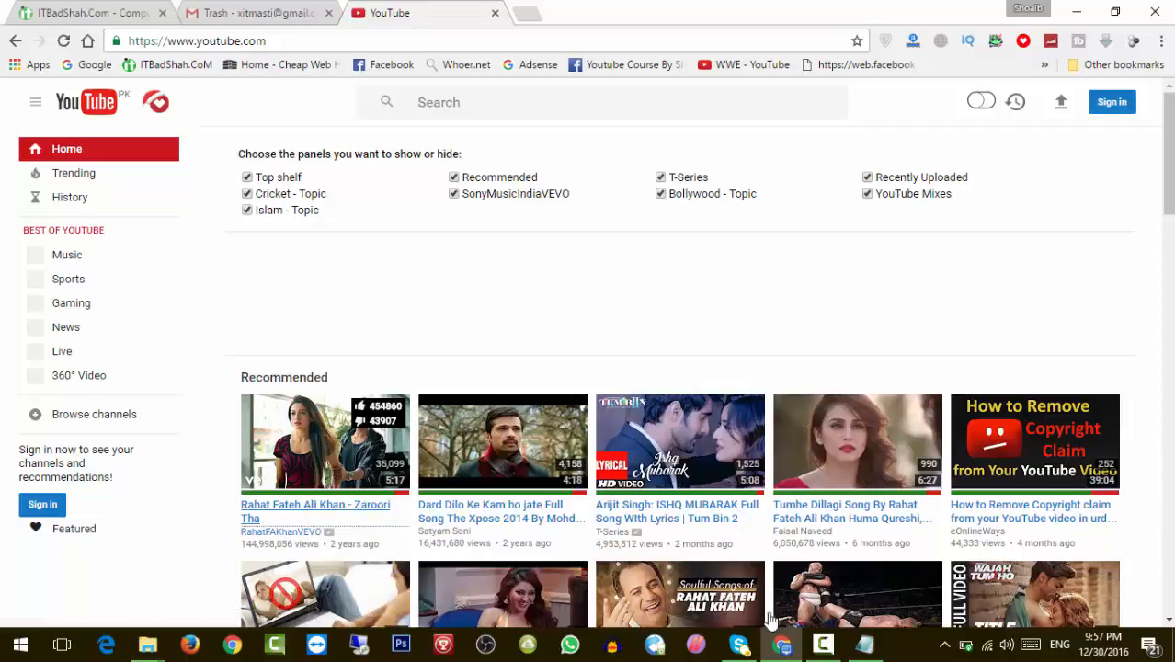
{"action": "left_click", "coordinate": [867, 647]}
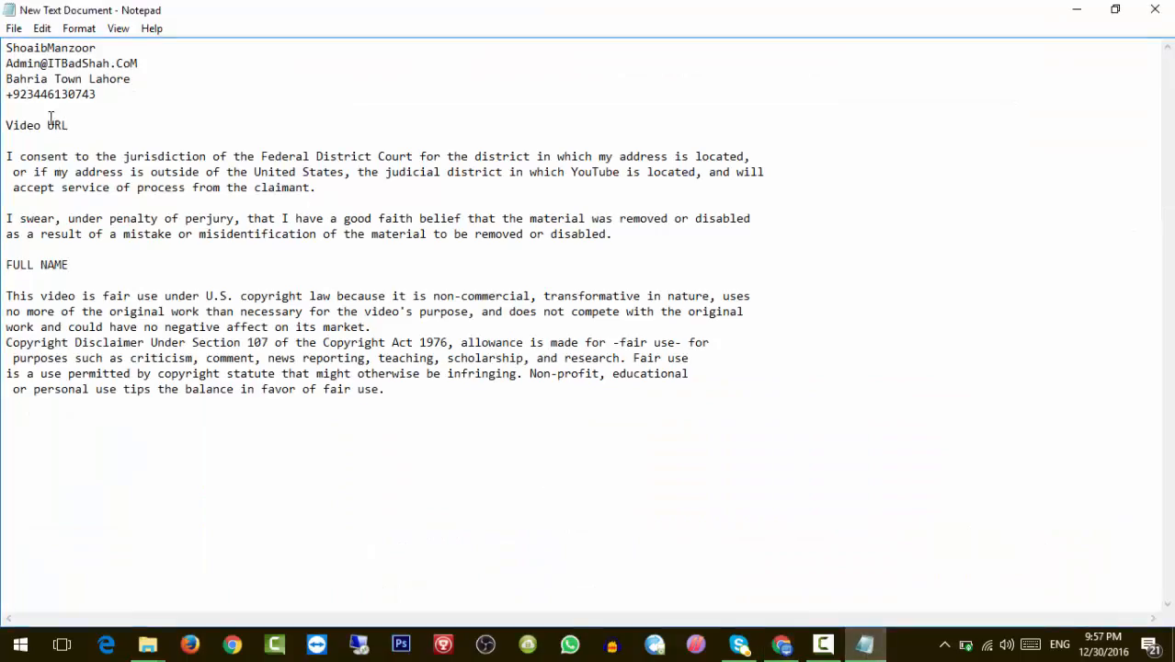
Paste the video link over 'Video URL' and type the sender's name over 'FULL NAME'.
{"action": "left_click_drag", "start_coordinate": [76, 126], "coordinate": [3, 125]}
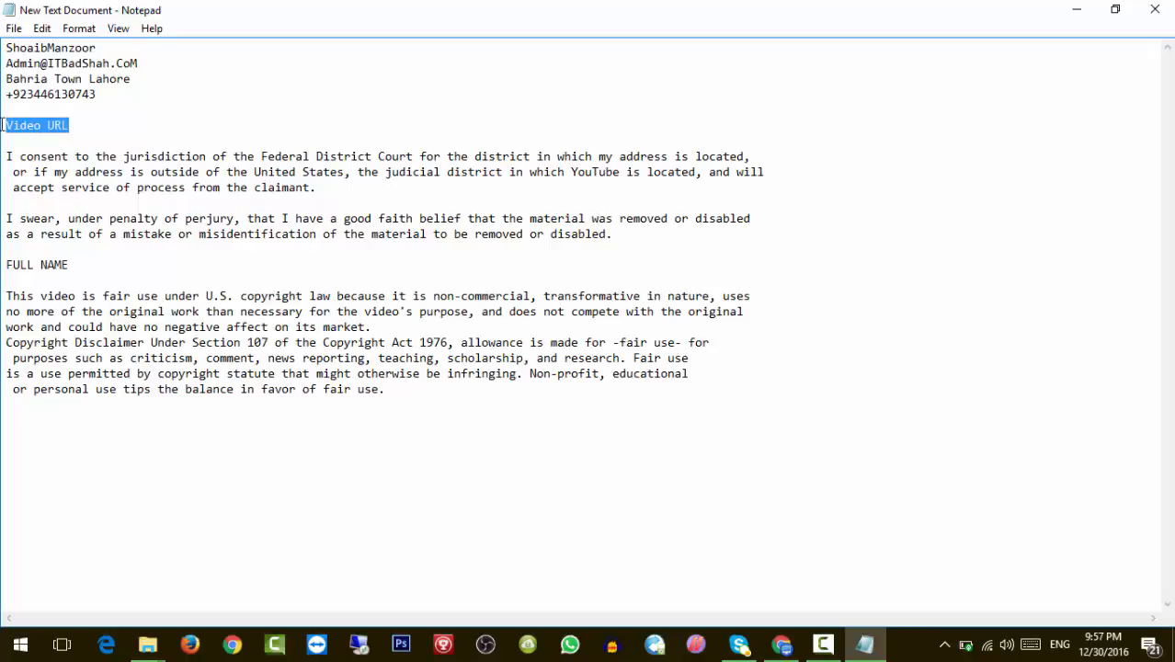
{"action": "key", "text": "ctrl+v"}
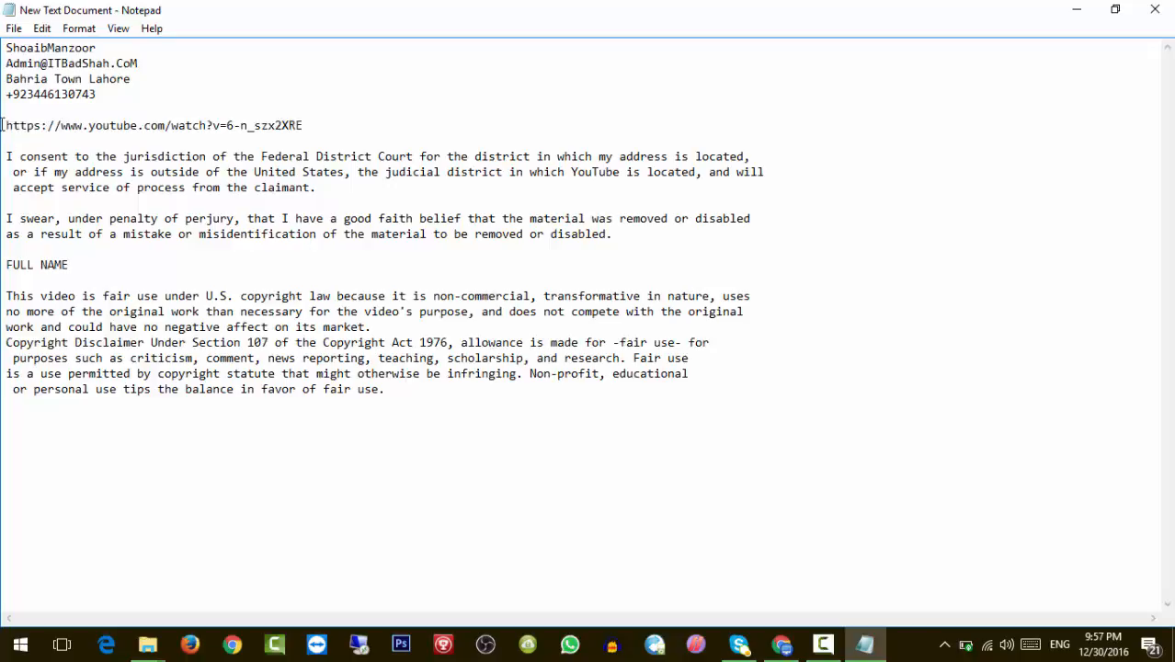
{"action": "left_click", "coordinate": [73, 265]}
{"action": "key", "text": "Down"}
{"action": "left_click_drag", "start_coordinate": [73, 265], "coordinate": [5, 265]}
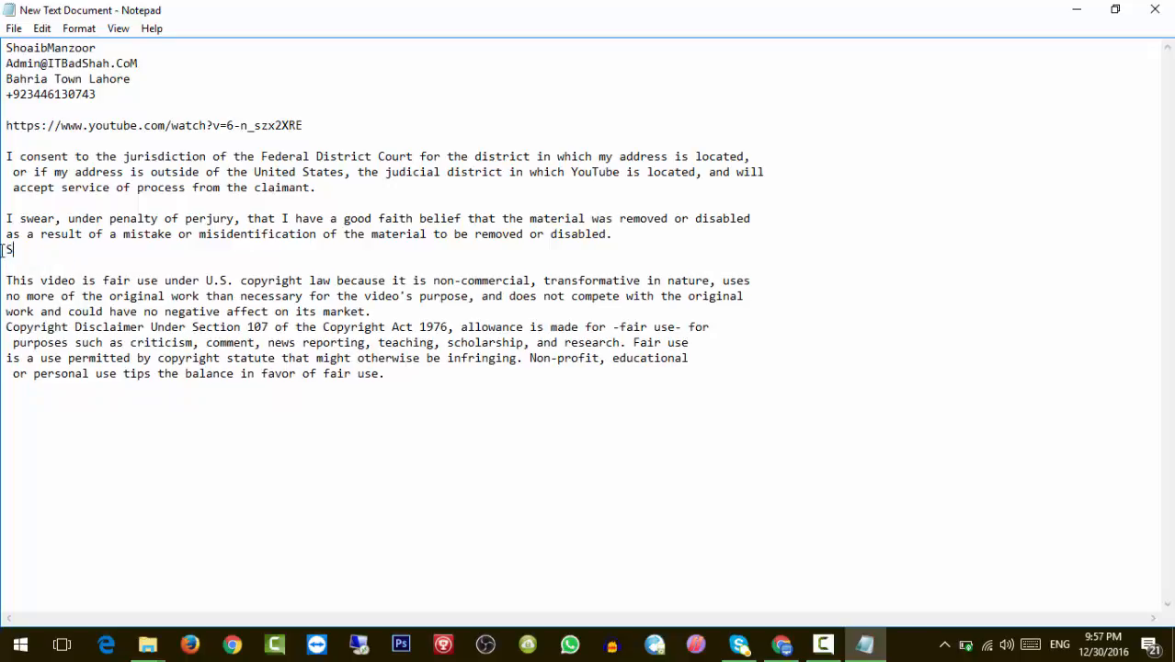
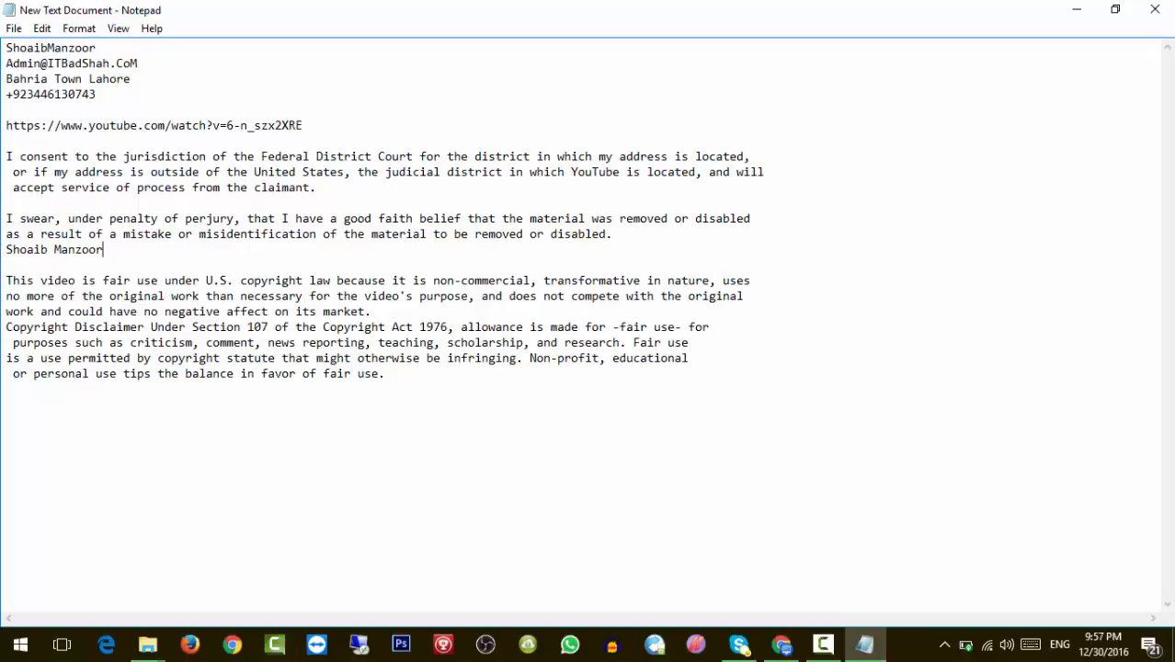
Add a blank line before the signature name and copy the entire letter.
{"action": "left_click", "coordinate": [621, 237]}
{"action": "key", "text": "Return"}
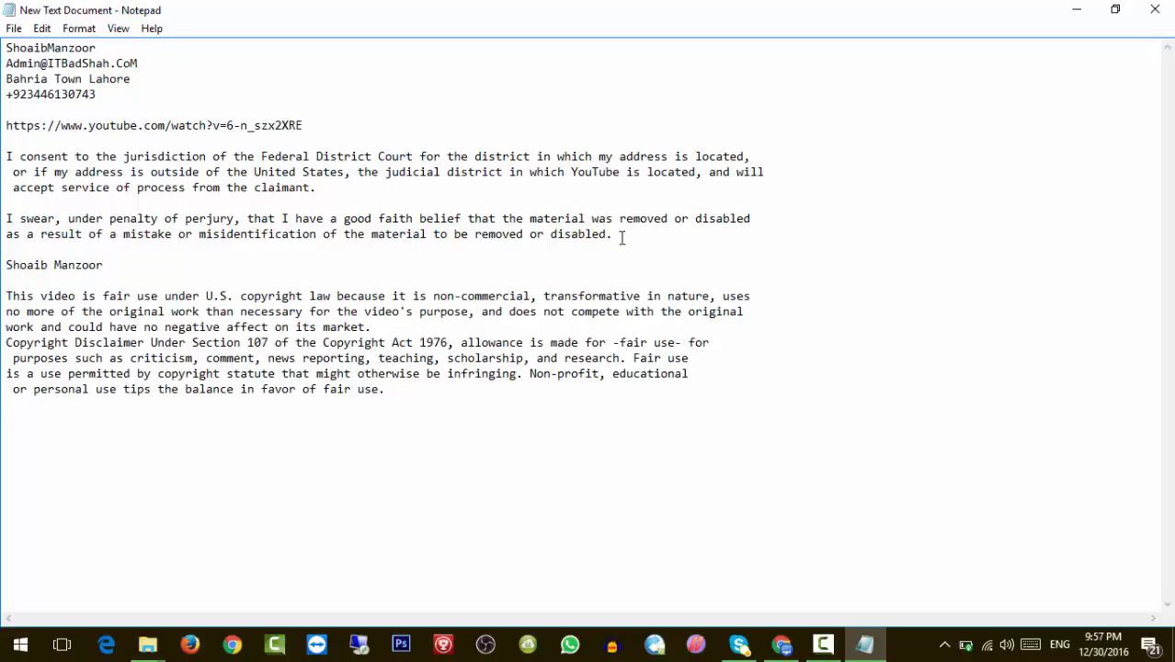
{"action": "key", "text": "ctrl+a"}
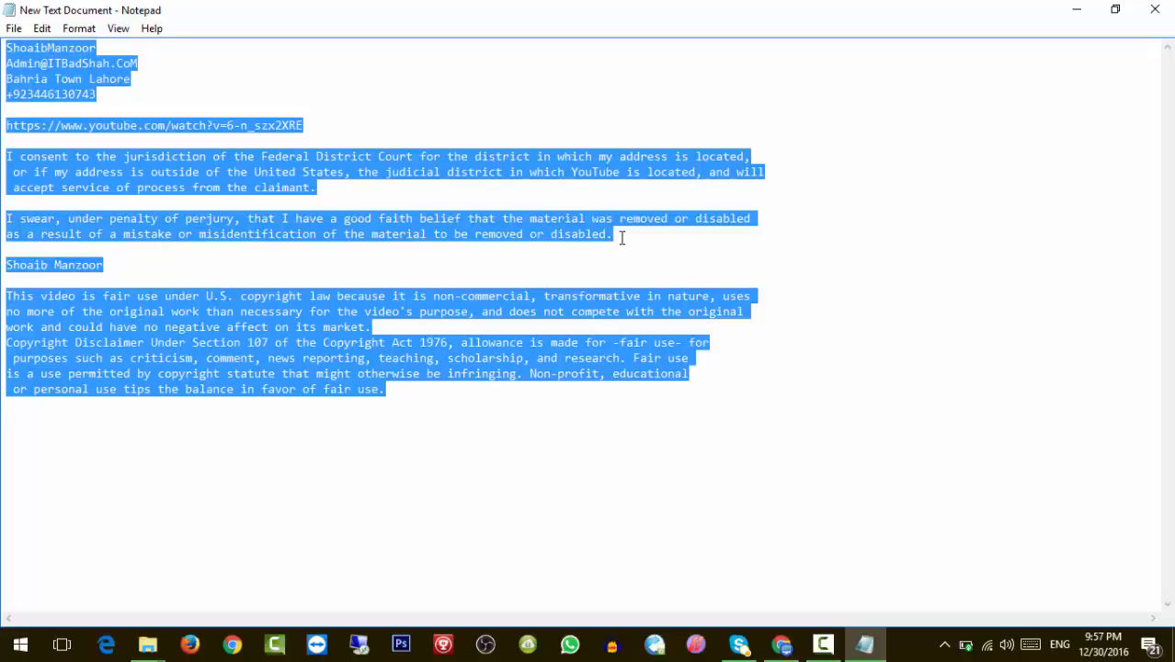
{"action": "left_click", "coordinate": [567, 177]}
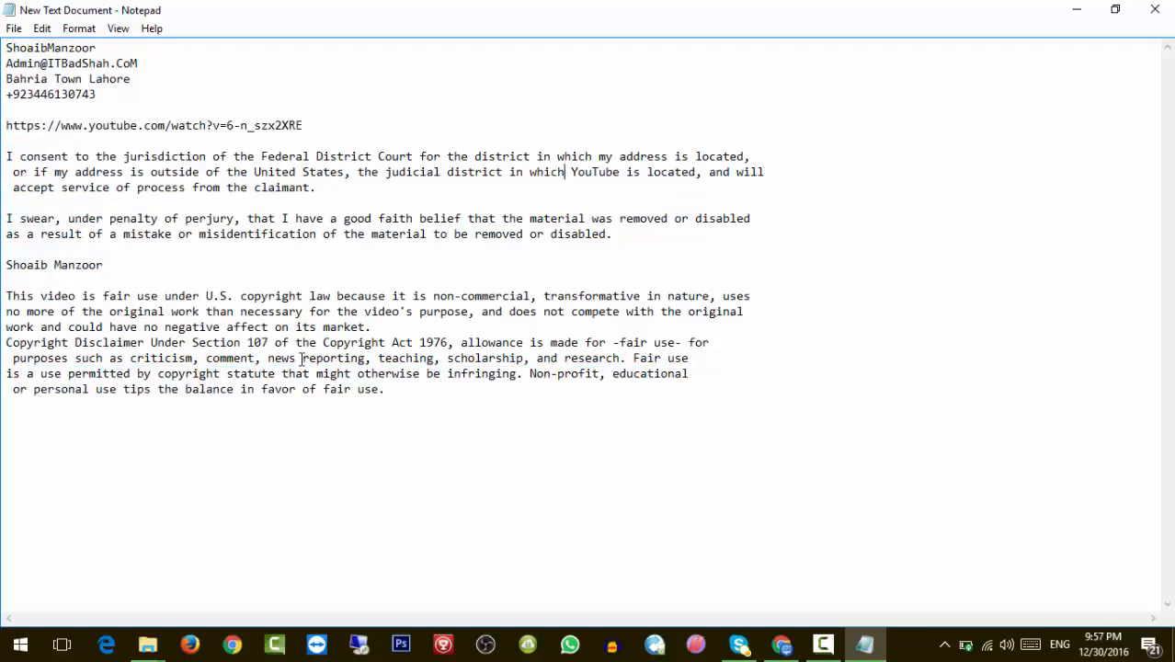
Paste the counter-notification letter into the Copyright Issue draft body and send it.
{"action": "left_click", "coordinate": [1081, 9]}
{"action": "left_click", "coordinate": [250, 13]}
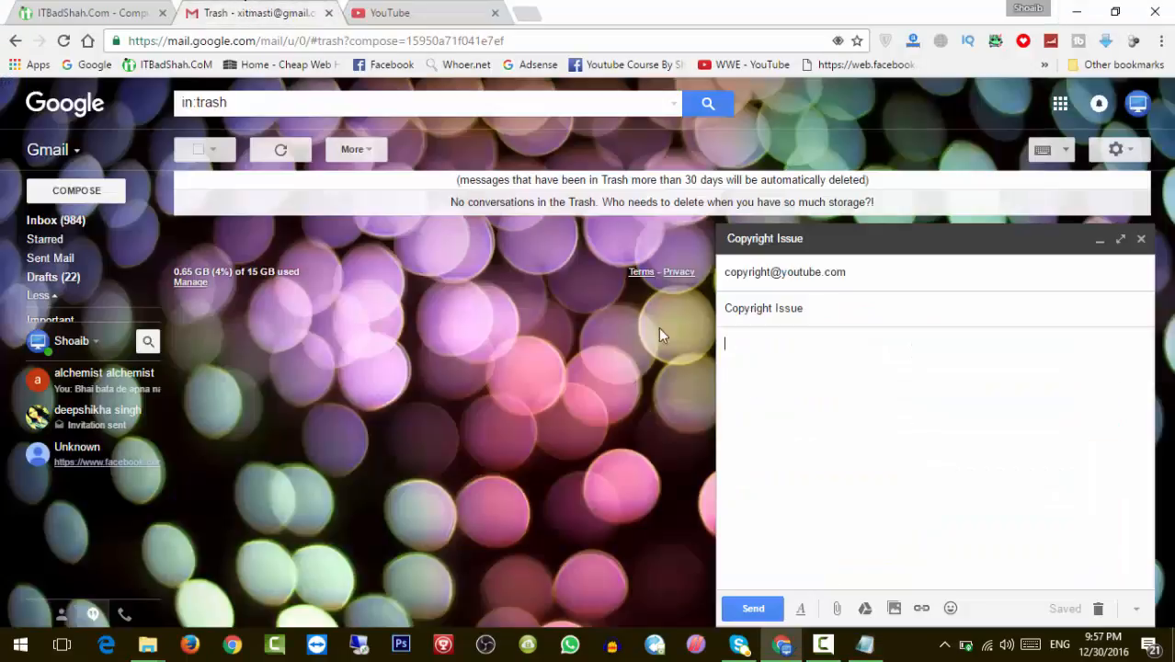
{"action": "key", "text": "ctrl+v"}
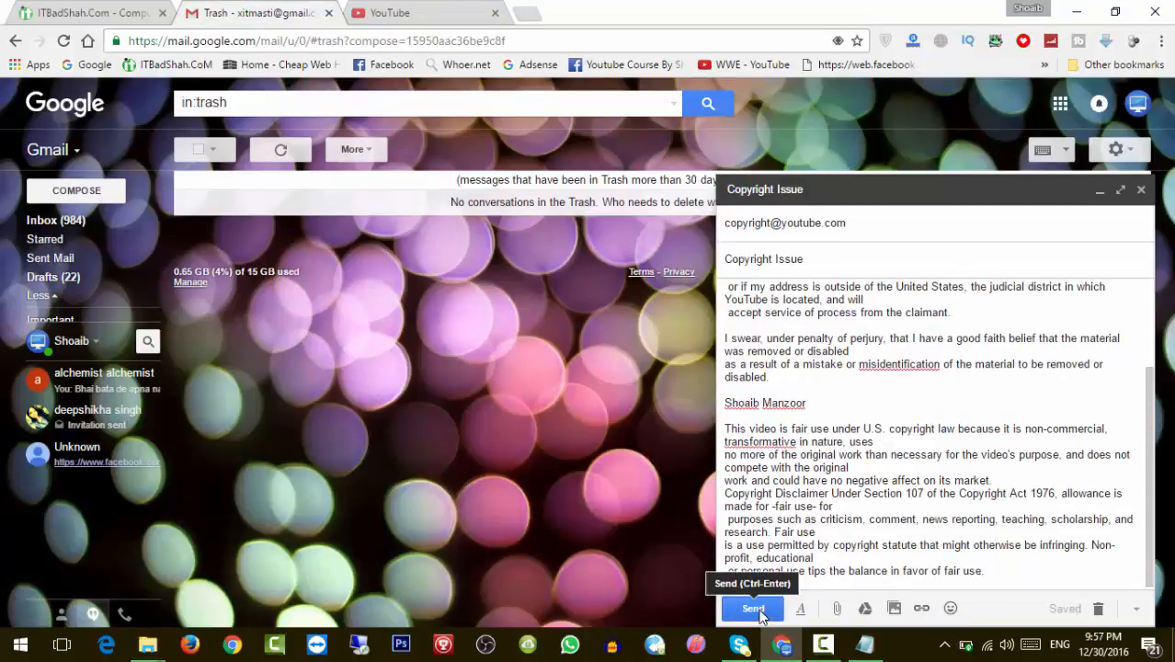
{"action": "left_click", "coordinate": [754, 610]}
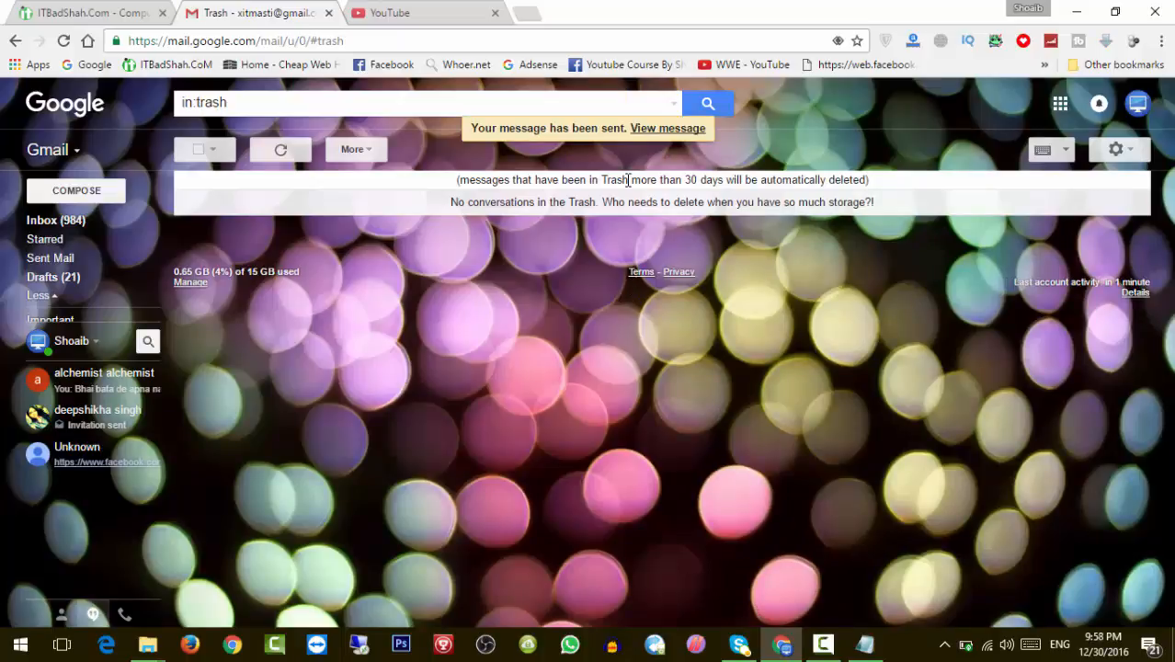
Review the sent Copyright Issue message, return to the Inbox, dismiss the Facebook notifications, then minimize.
{"action": "left_click", "coordinate": [668, 128]}
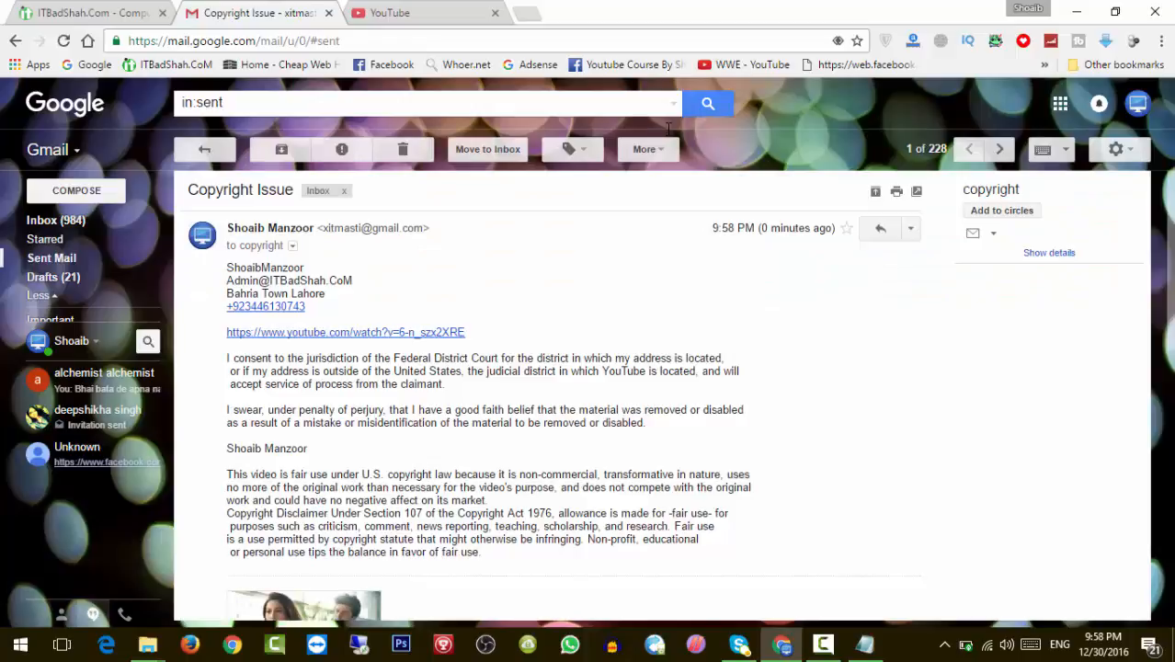
{"action": "left_click", "coordinate": [100, 224]}
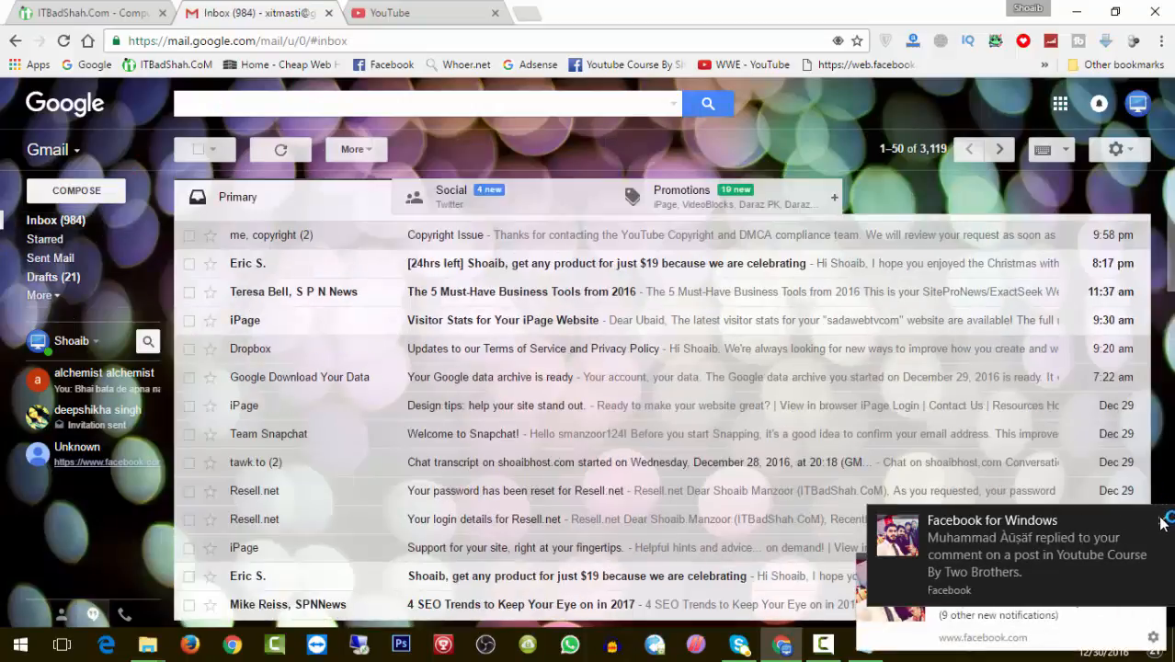
{"action": "left_click", "coordinate": [1161, 522]}
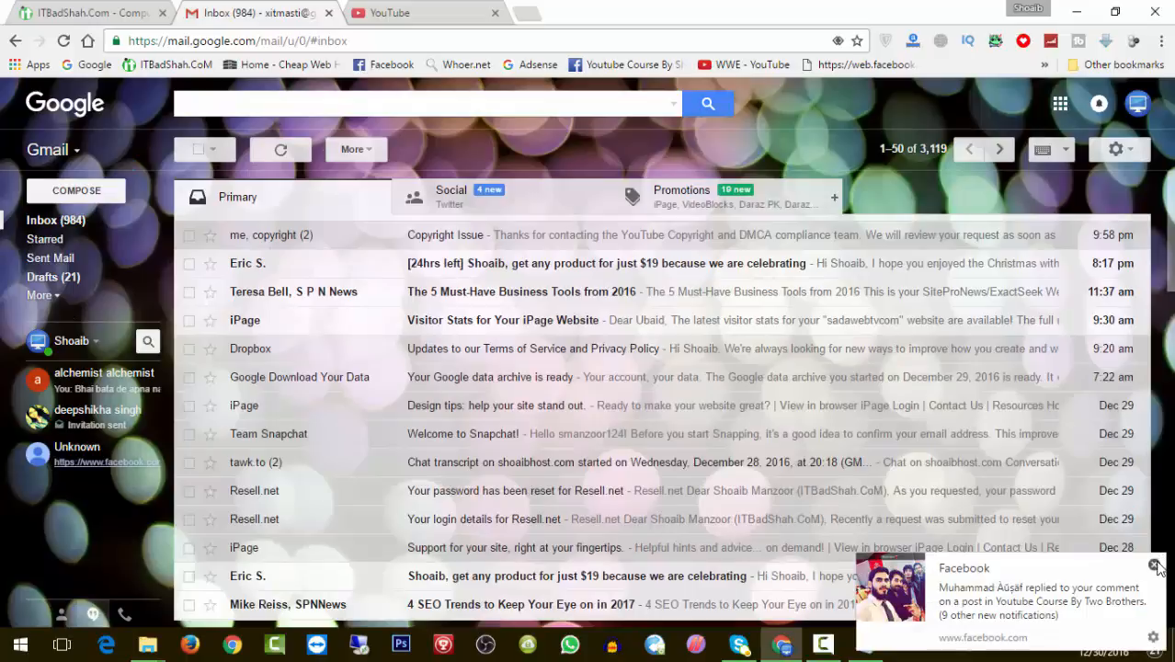
{"action": "left_click", "coordinate": [1154, 565]}
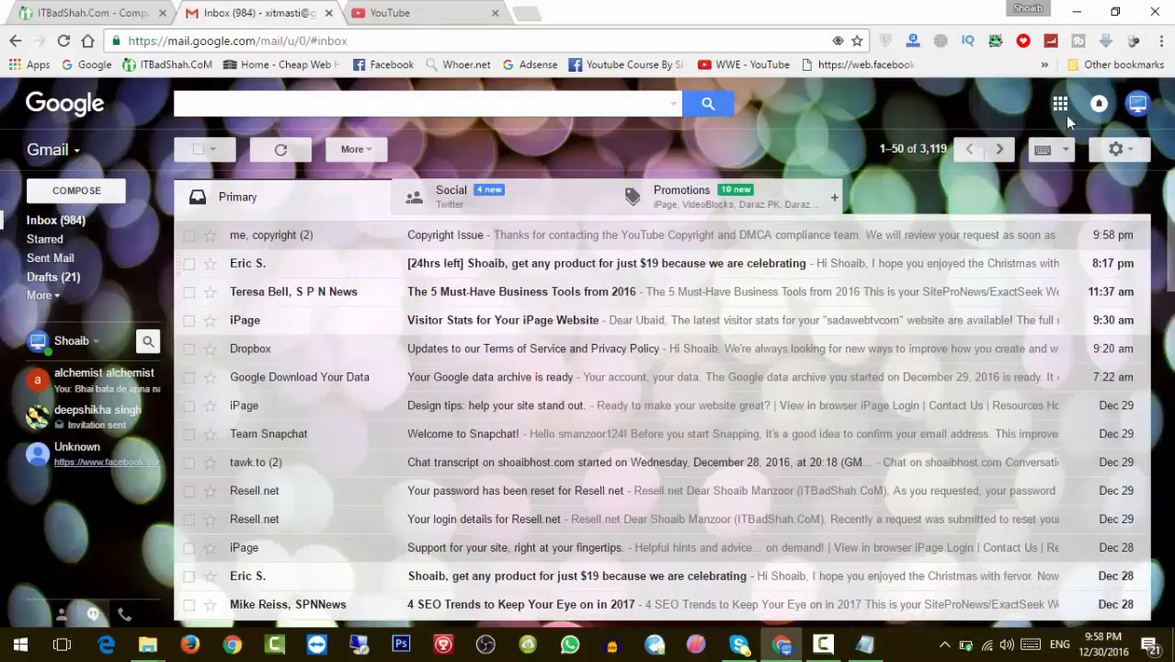
{"action": "left_click", "coordinate": [1074, 10]}
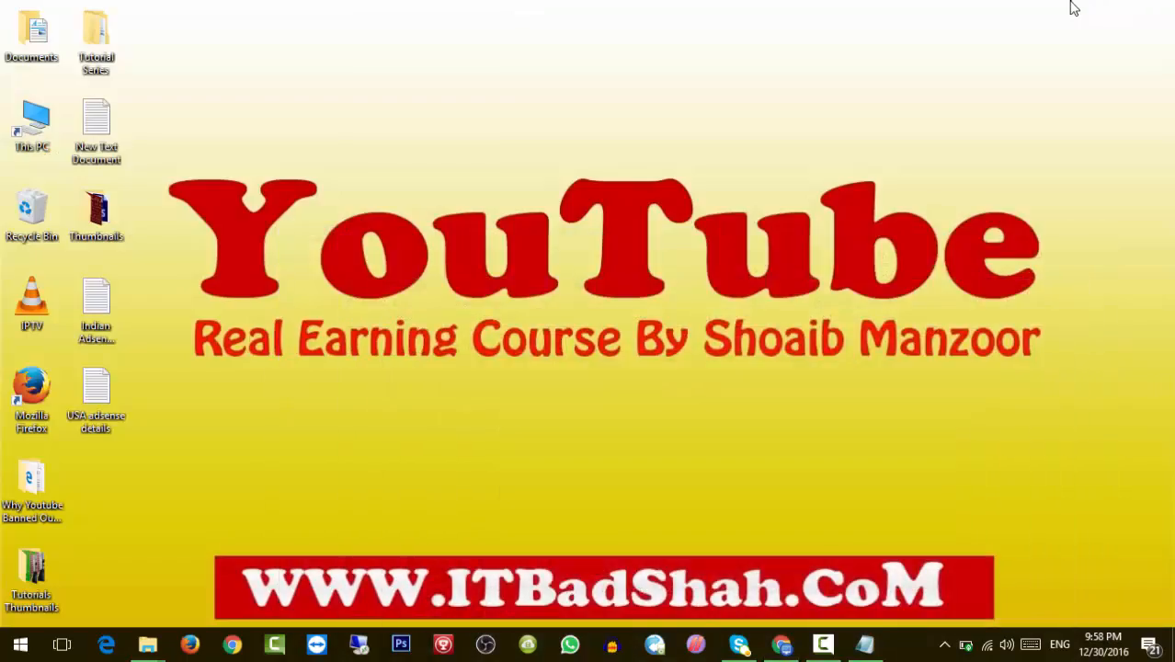